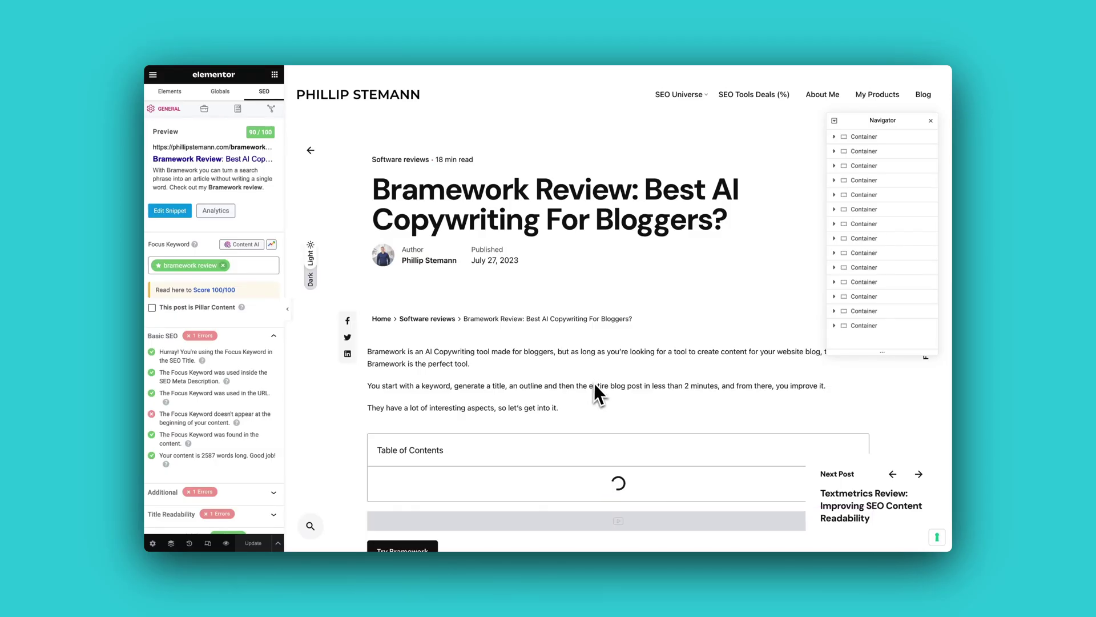
# Scroll through the LowFruits review page analysis report.
pyautogui.scroll(-8, 596, 385)
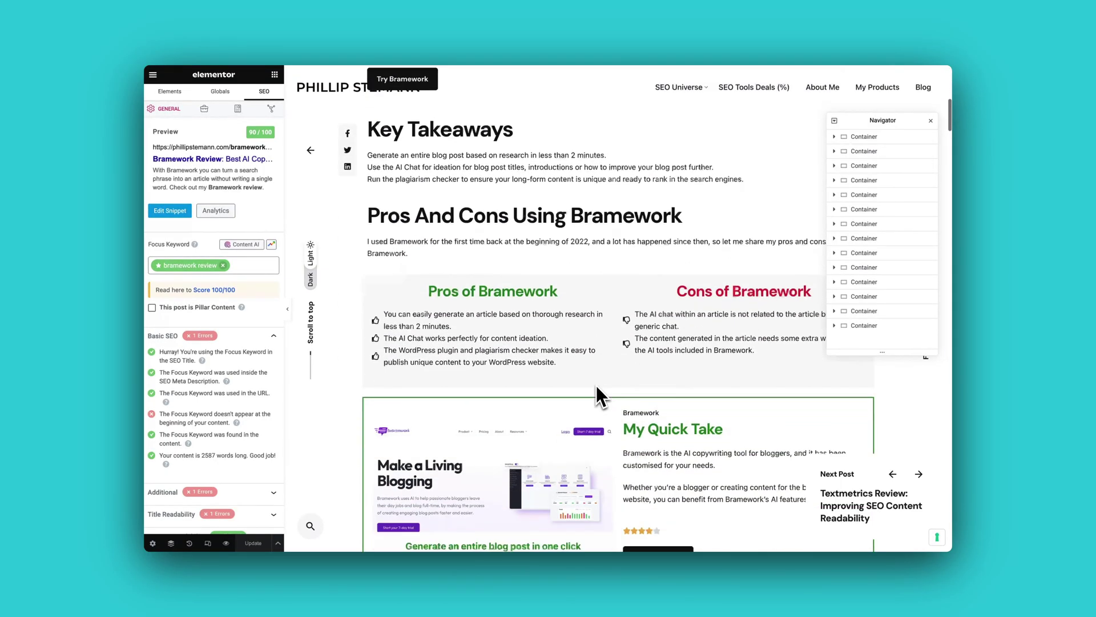
pyautogui.scroll(-2, 596, 385)
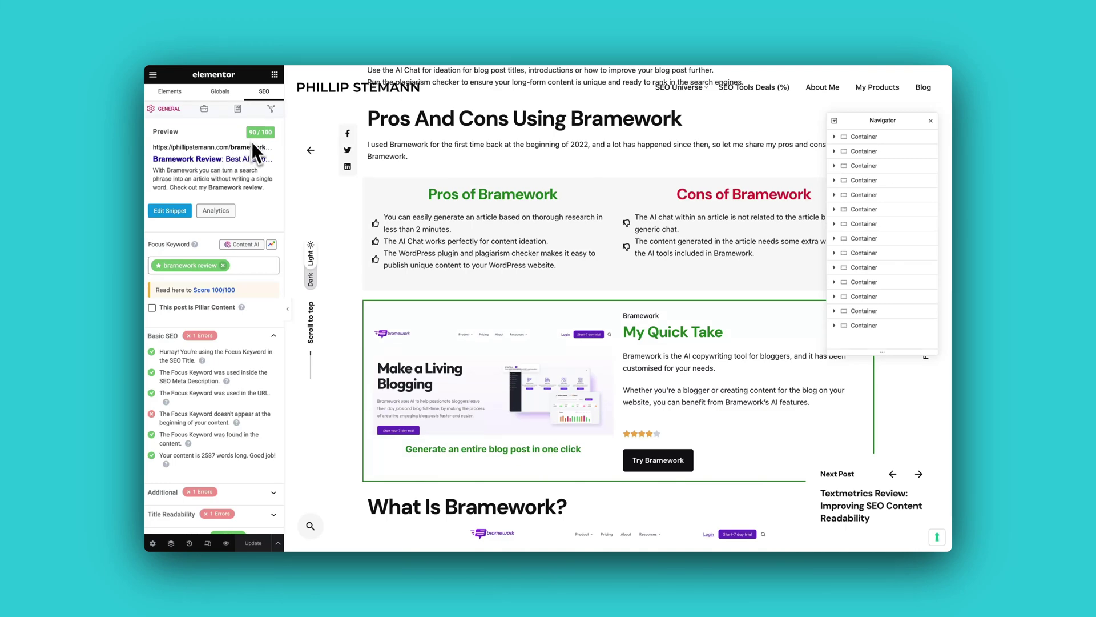
pyautogui.scroll(-1, 251, 171)
pyautogui.scroll(-9, 526, 361)
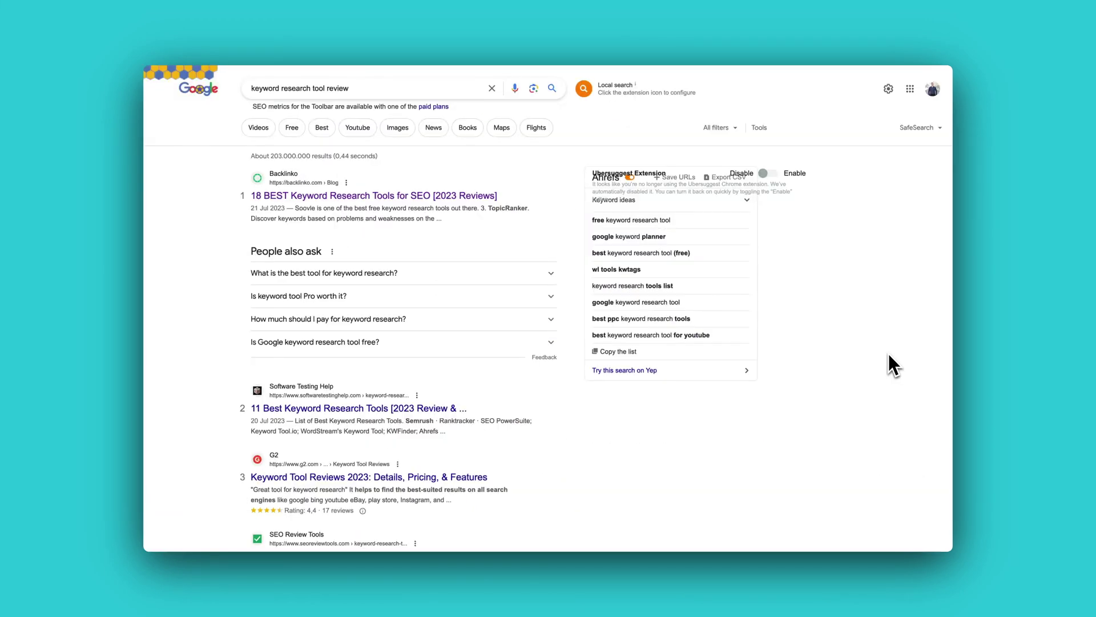
pyautogui.scroll(-15, 889, 355)
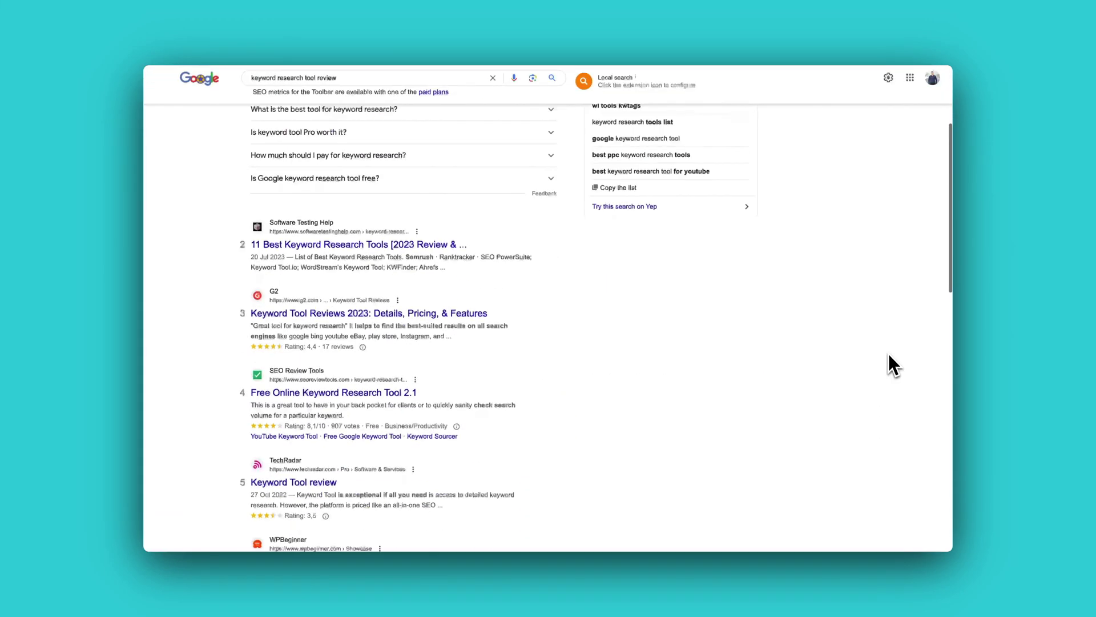
pyautogui.scroll(18, 888, 355)
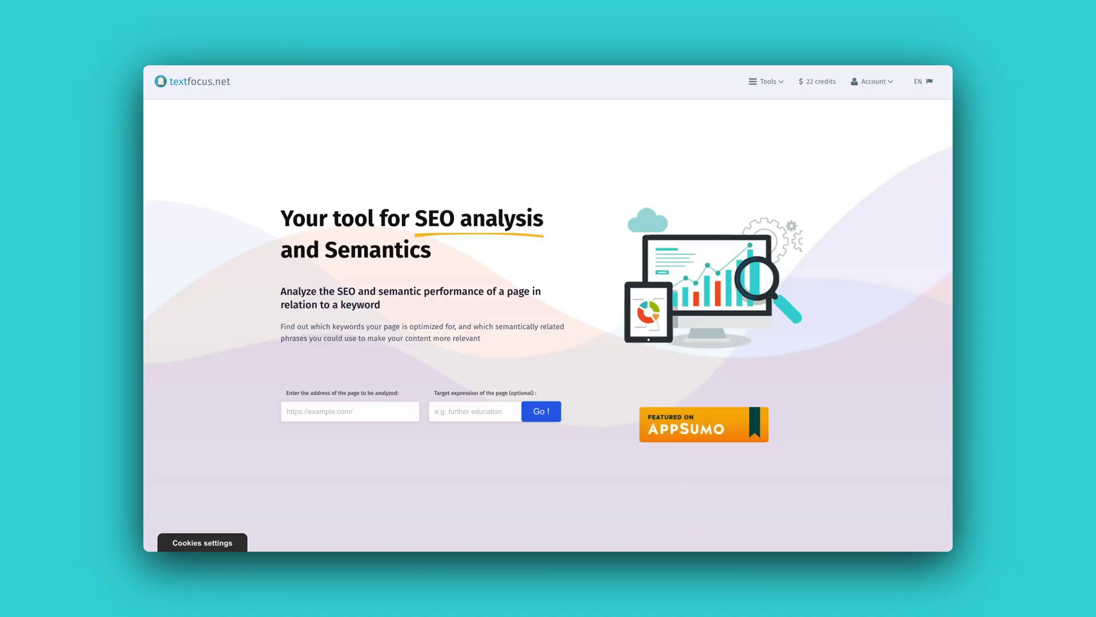
pyautogui.scroll(-6, 548, 320)
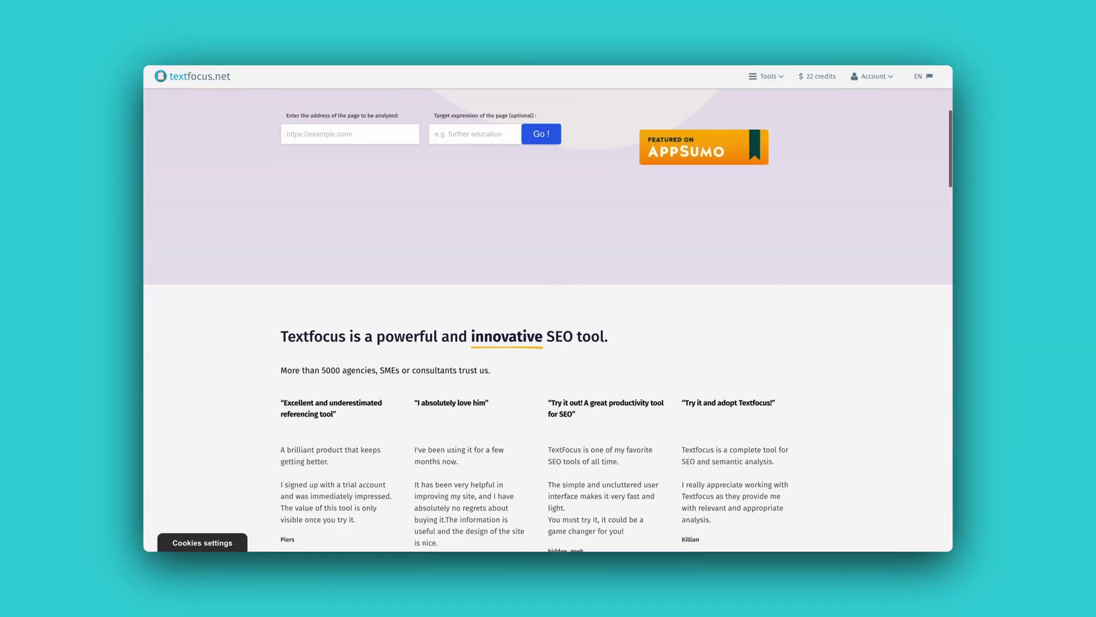
pyautogui.scroll(-7, 549, 319)
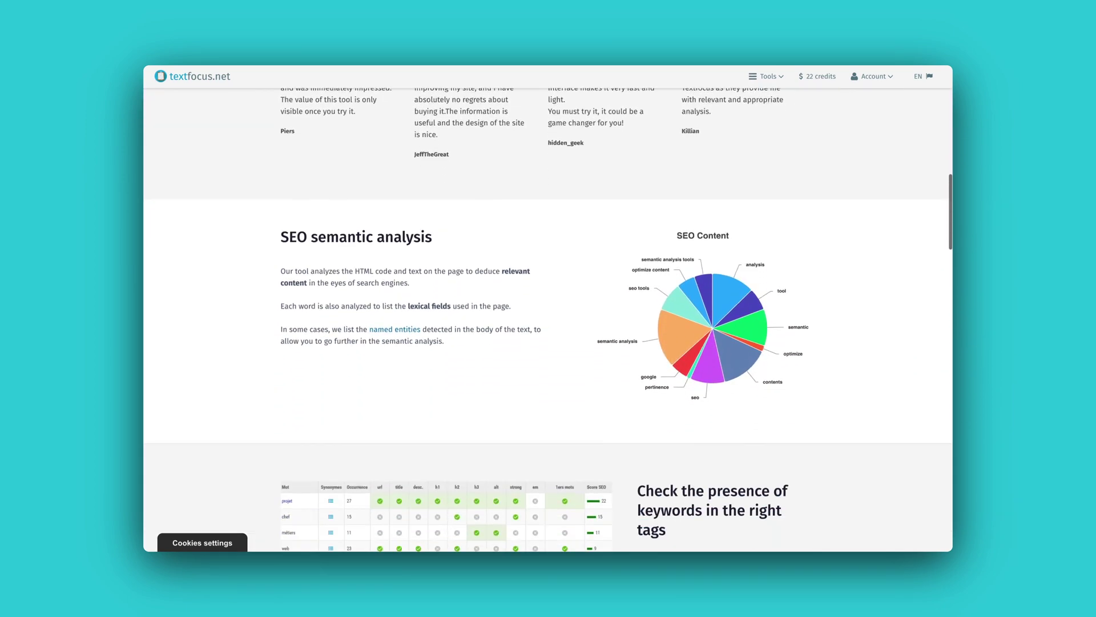
pyautogui.scroll(-5, 549, 320)
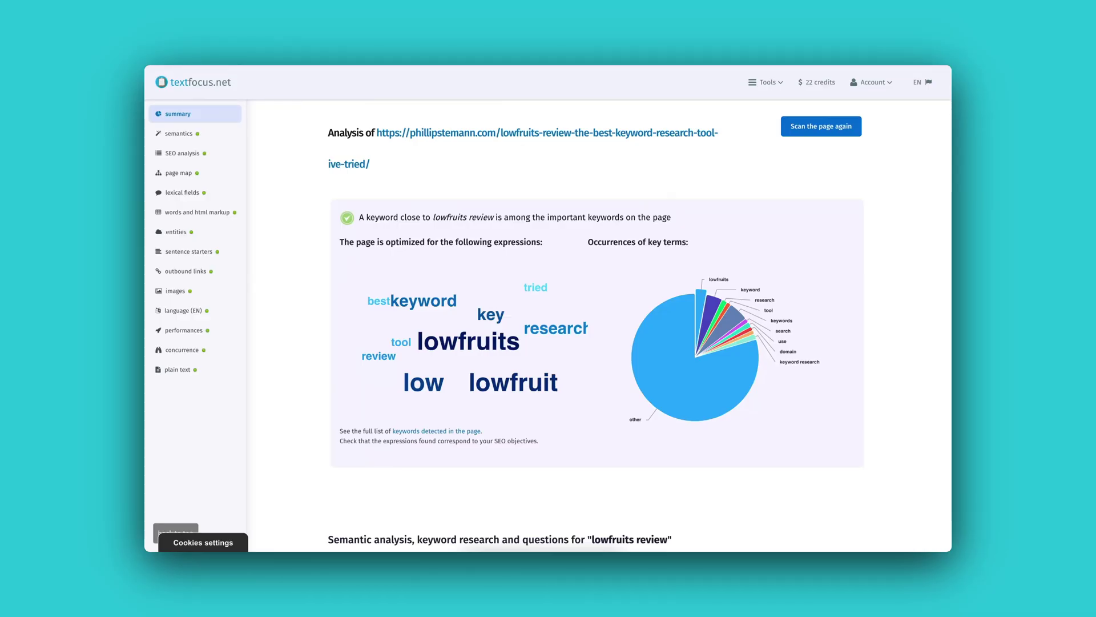
pyautogui.scroll(-7, 597, 320)
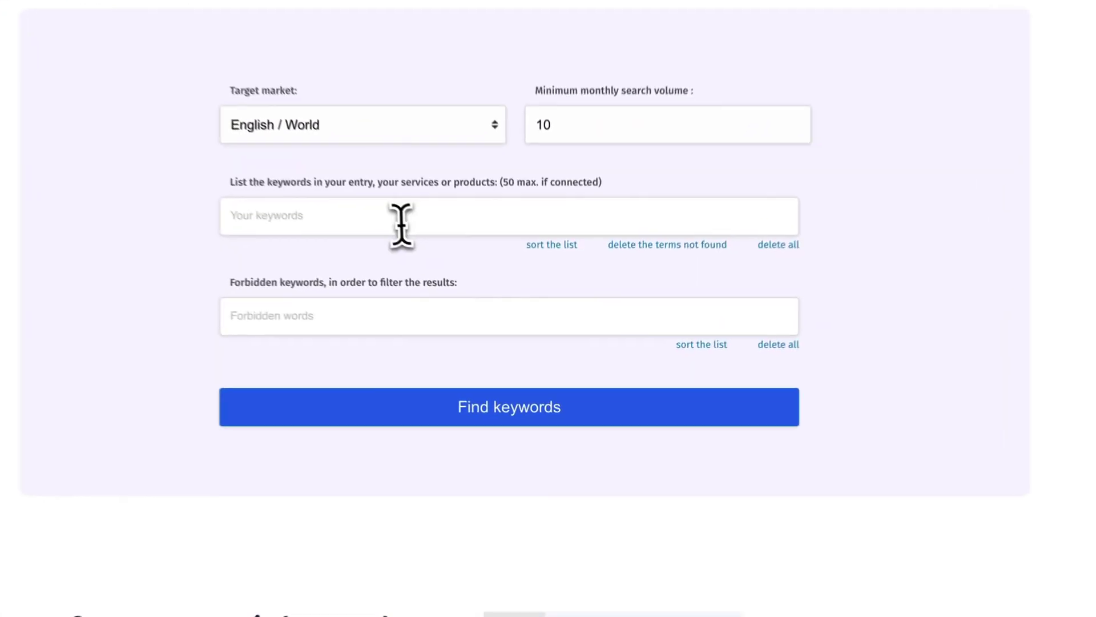
# Run a keyword audit with 'wordpress' as the starting keyword.
pyautogui.click(402, 223)
pyautogui.write('wordpress')
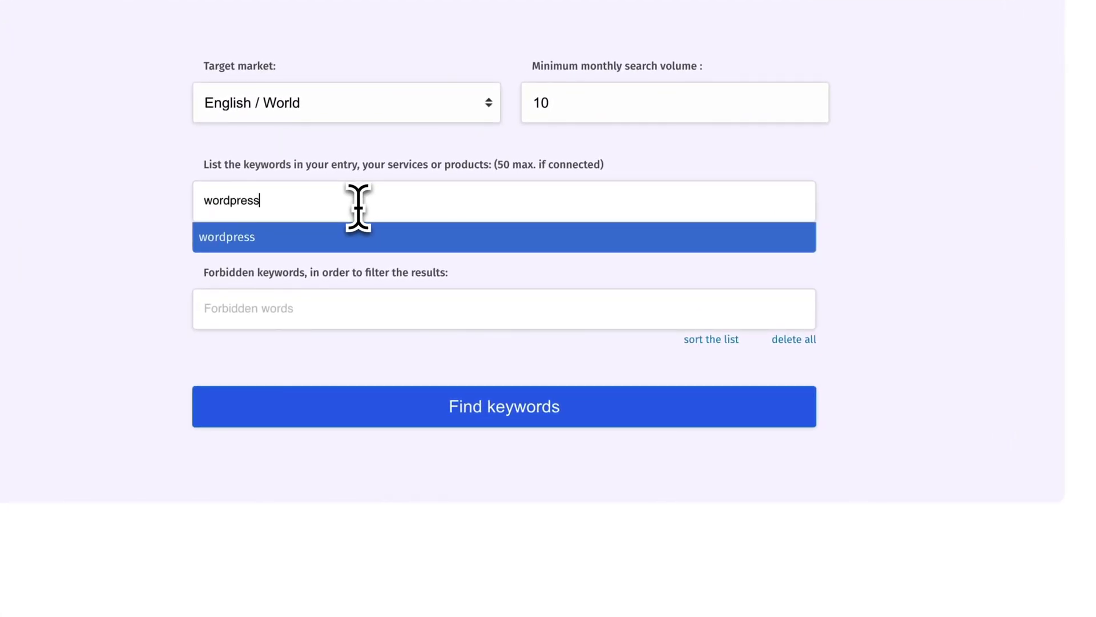
pyautogui.press('Return')
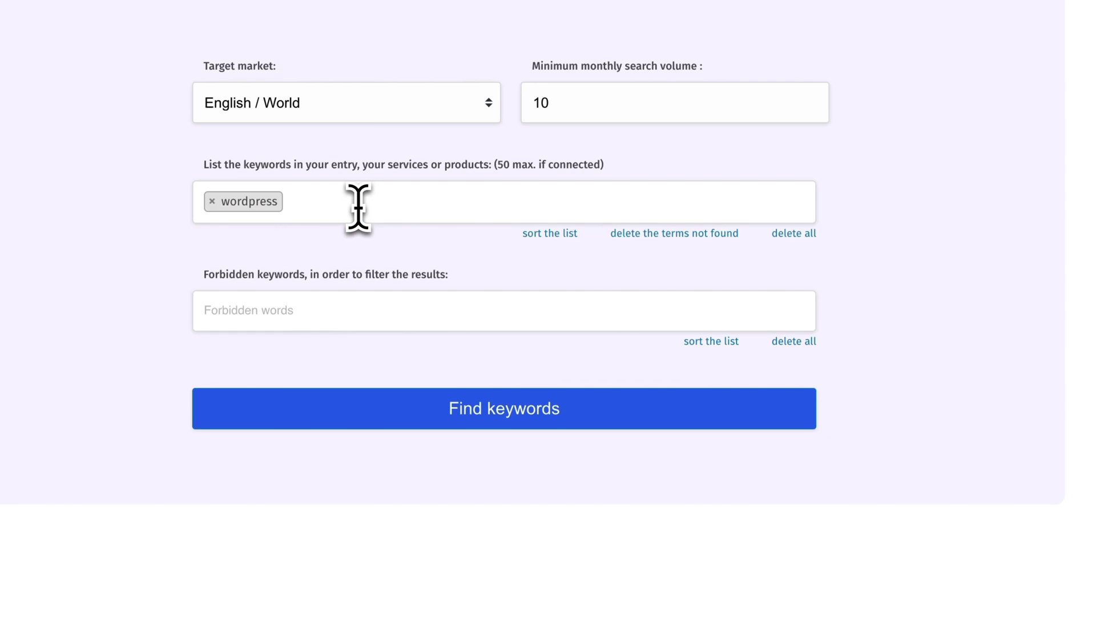
pyautogui.click(517, 414)
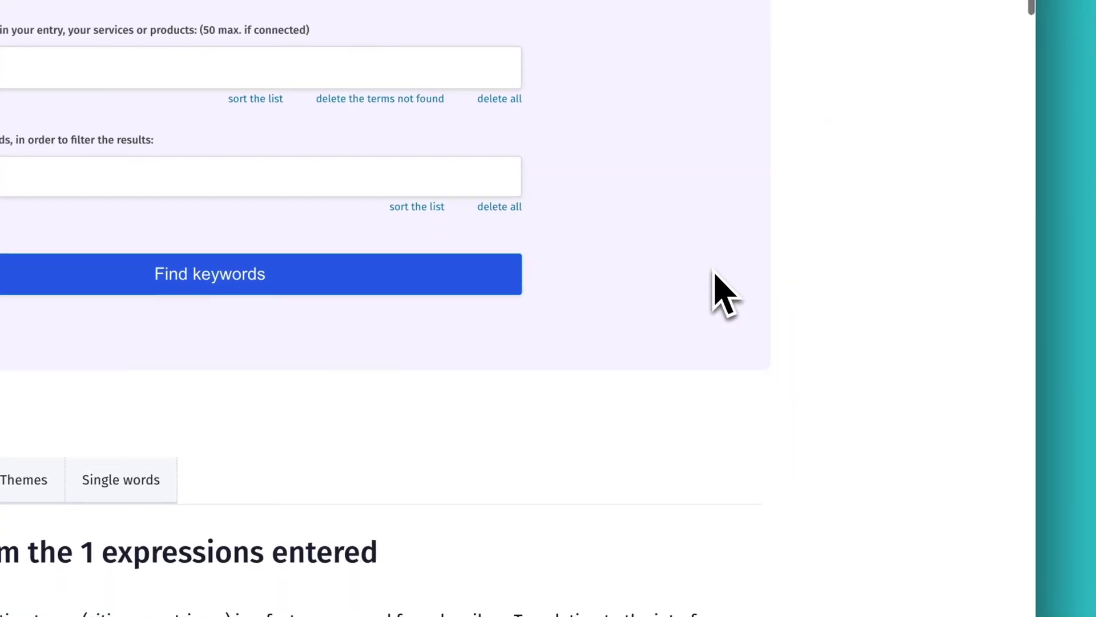
# Sort the 99 found keywords by competition, then by difficulty, lowest first.
pyautogui.scroll(-3, 715, 273)
pyautogui.scroll(-5, 791, 338)
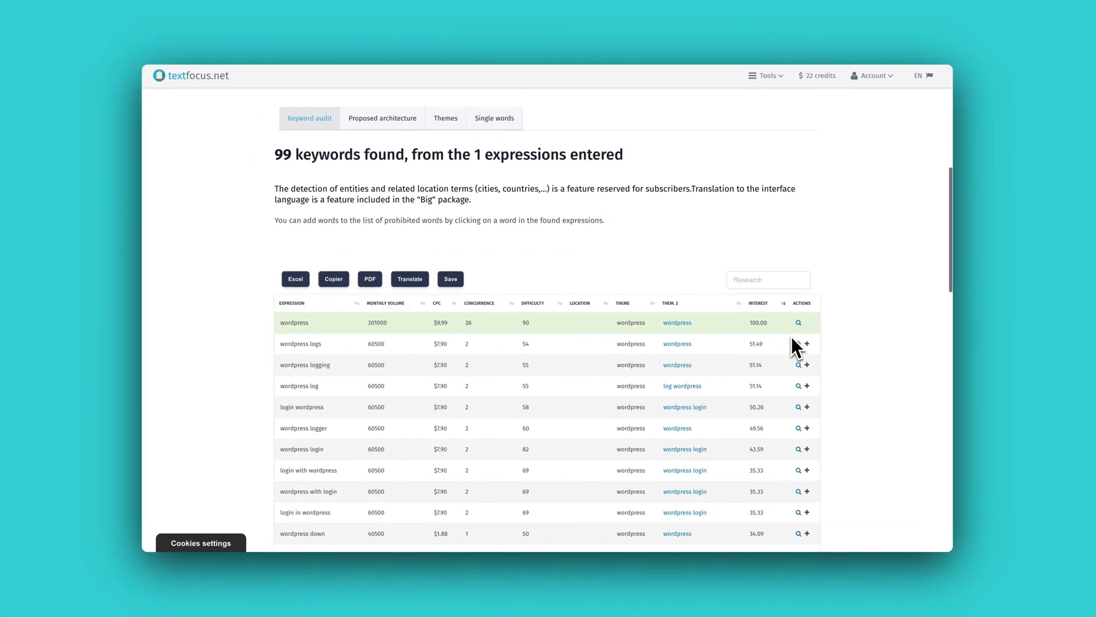
pyautogui.scroll(-1, 796, 346)
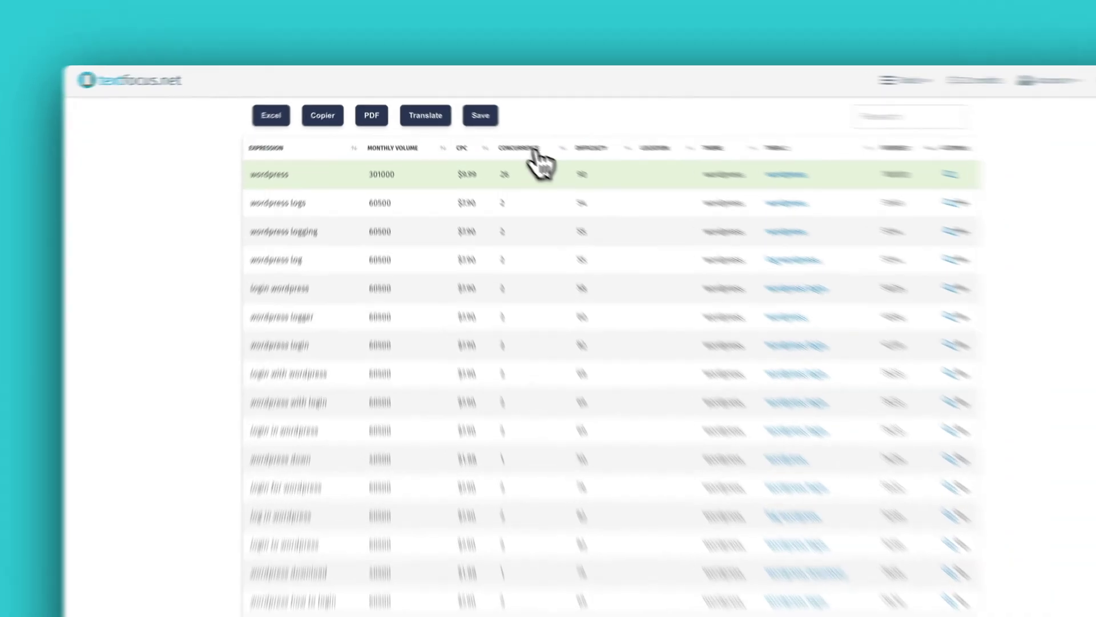
pyautogui.click(490, 127)
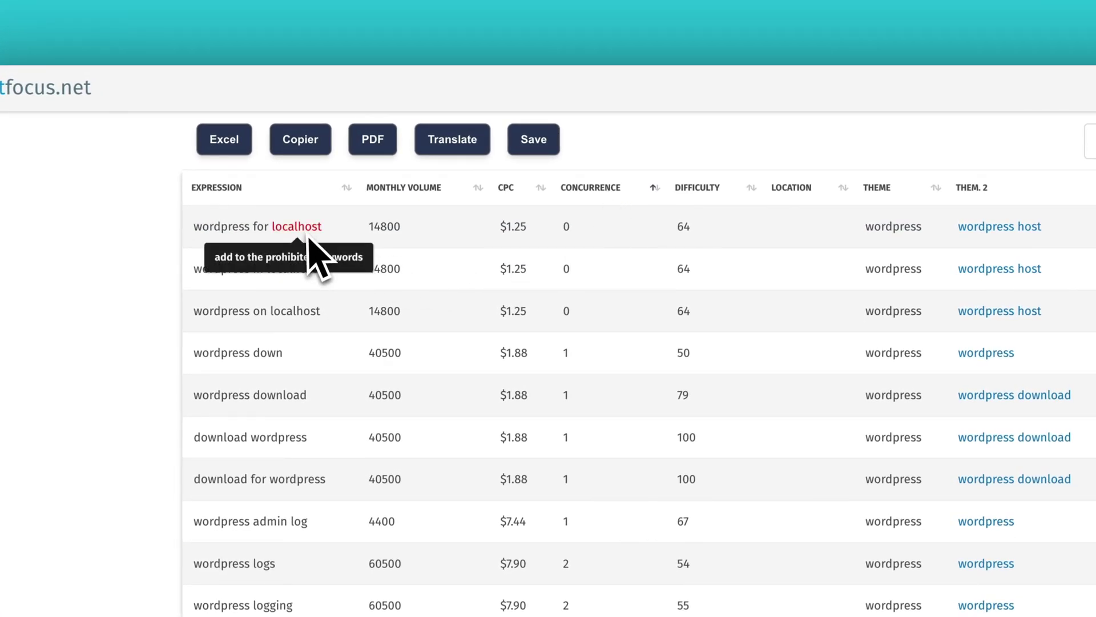
pyautogui.click(706, 191)
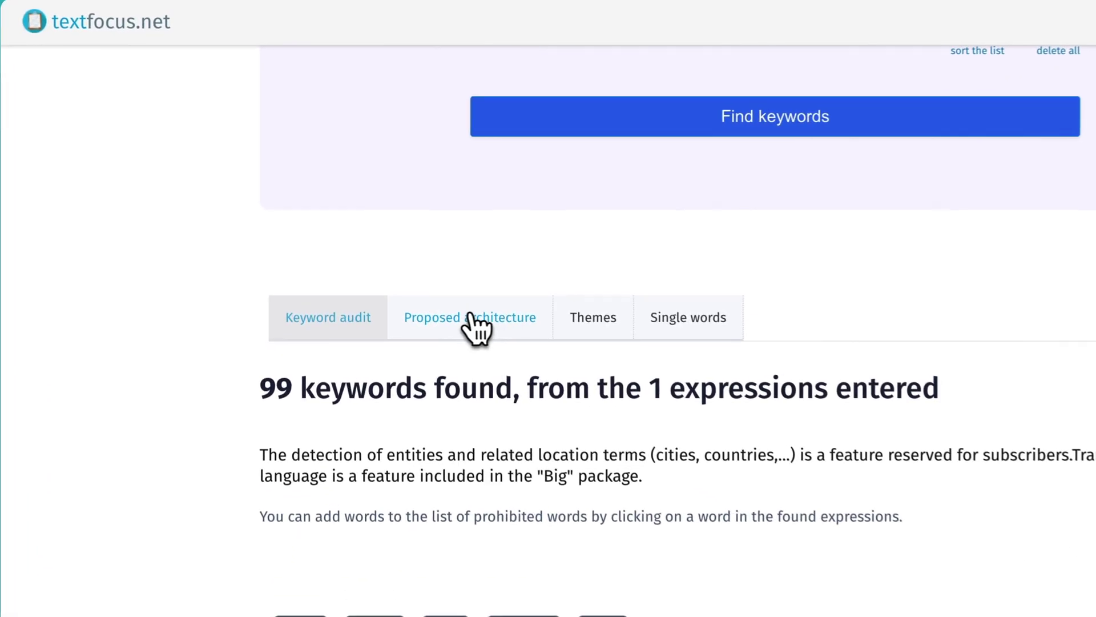
# Check the proposed URL architecture for wordpress, then view the detected theme clusters.
pyautogui.click(470, 317)
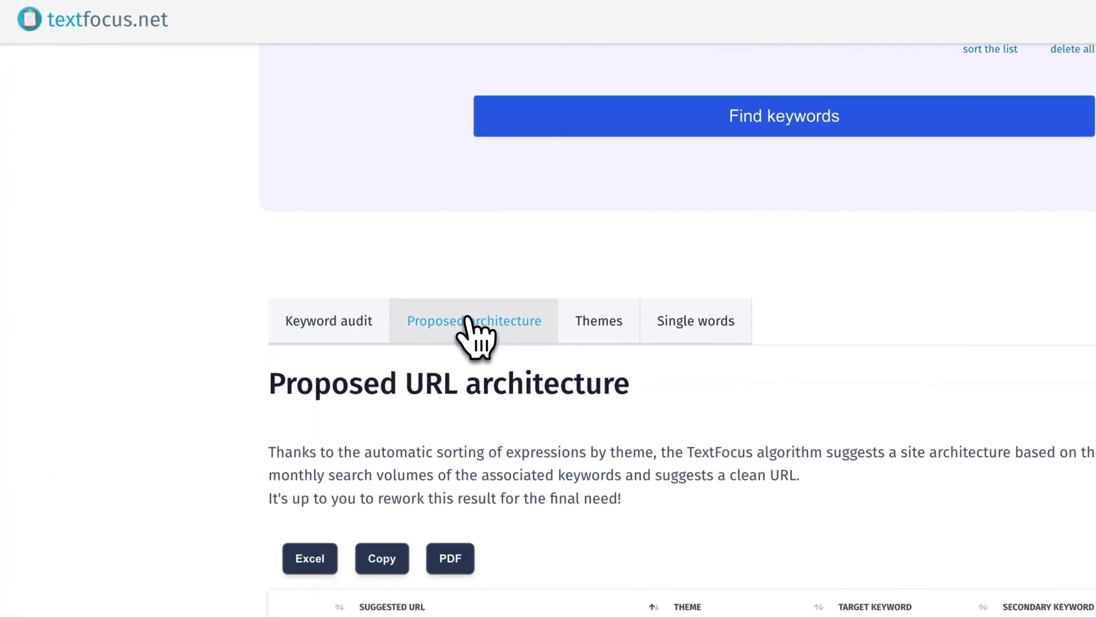
pyautogui.scroll(-5, 470, 323)
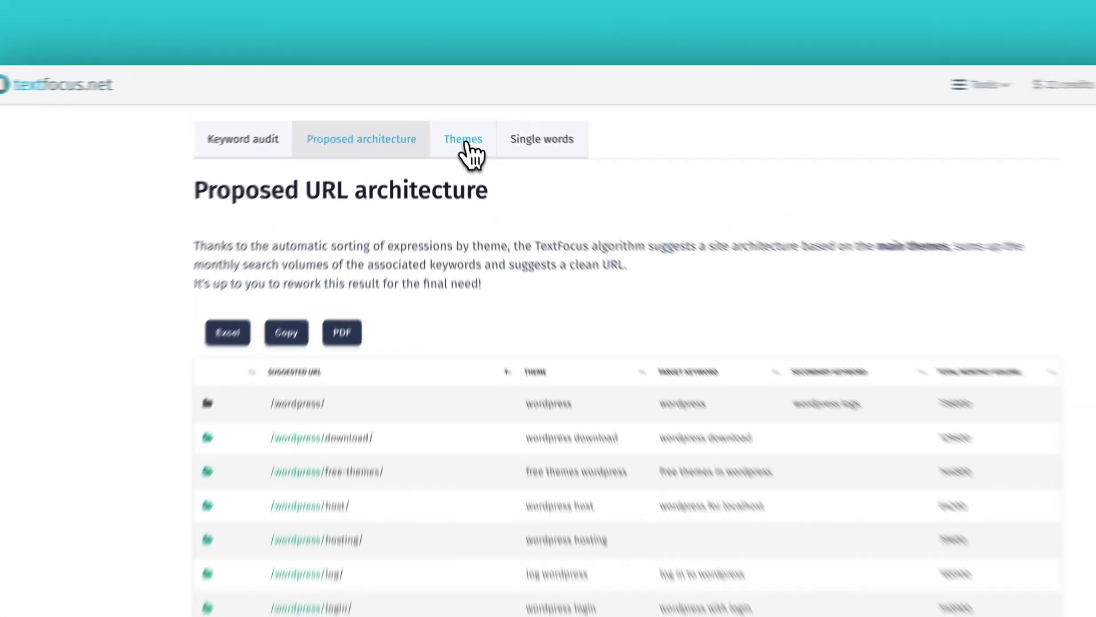
pyautogui.click(450, 112)
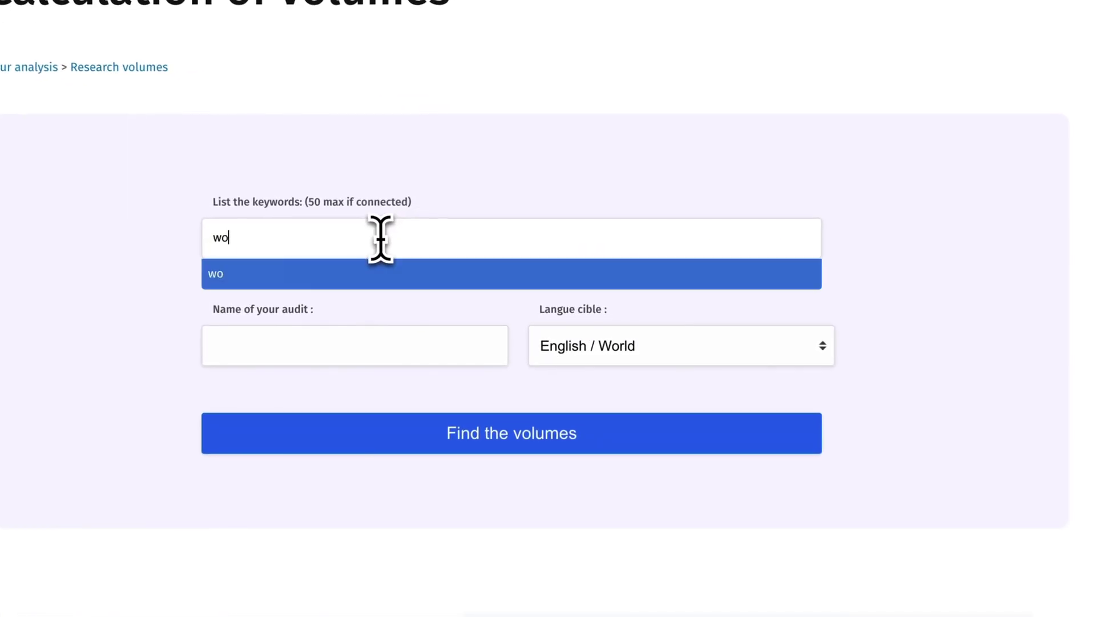
# Look up the monthly search volume for 'wordpress'.
pyautogui.write('rdpress')
pyautogui.press('Return')
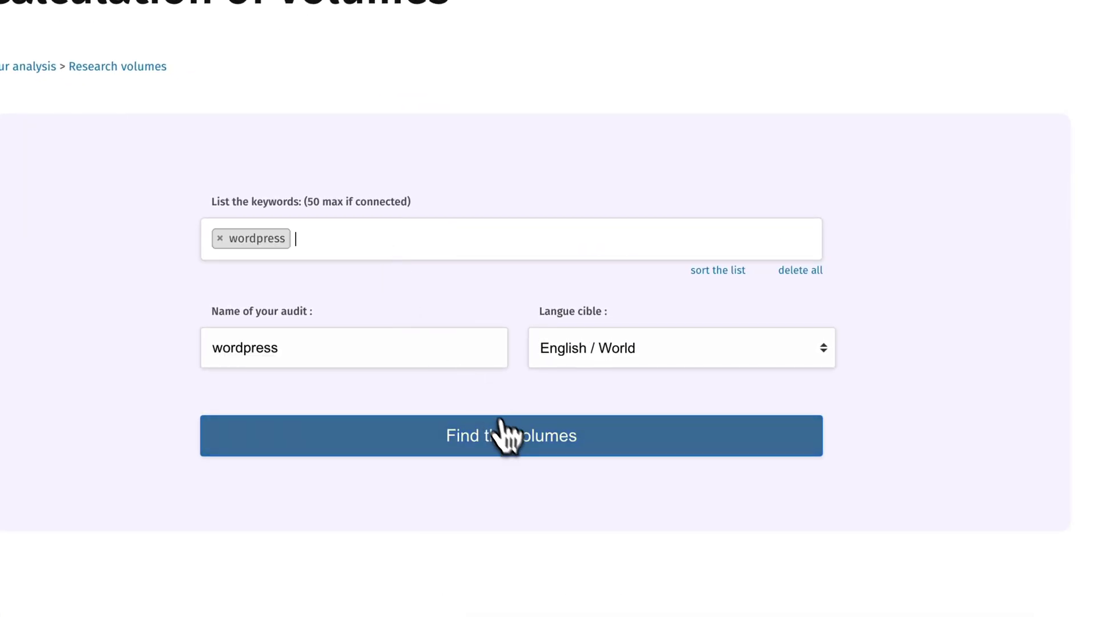
pyautogui.click(511, 437)
pyautogui.scroll(-5, 514, 440)
pyautogui.scroll(10, 521, 451)
# Visit the question search tool, then switch to the Suggested keywords generator.
pyautogui.click(734, 73)
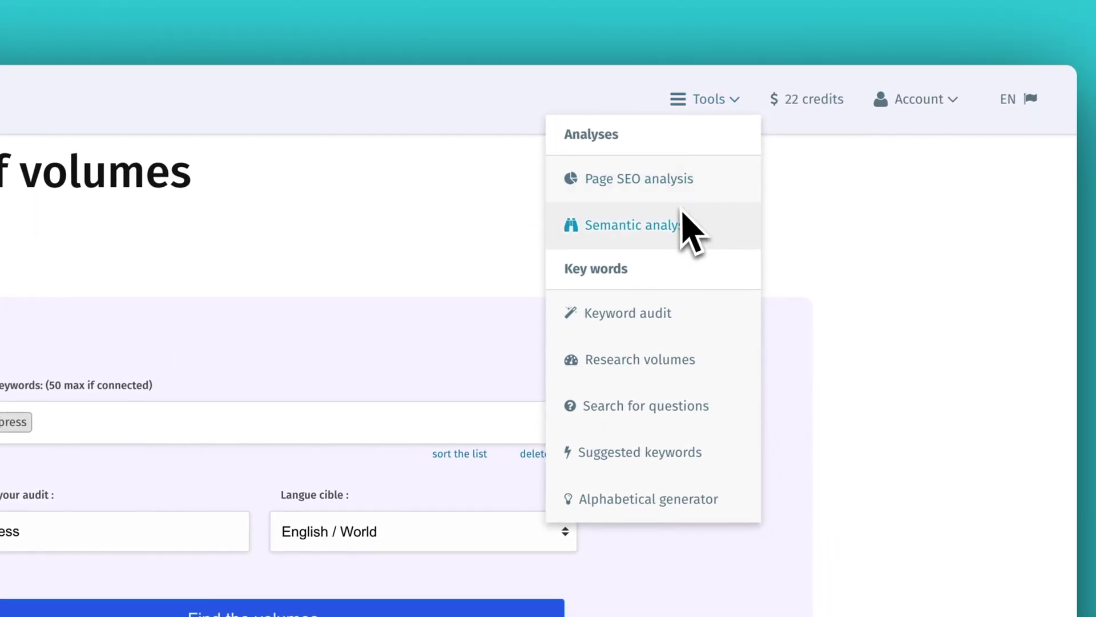
pyautogui.click(608, 407)
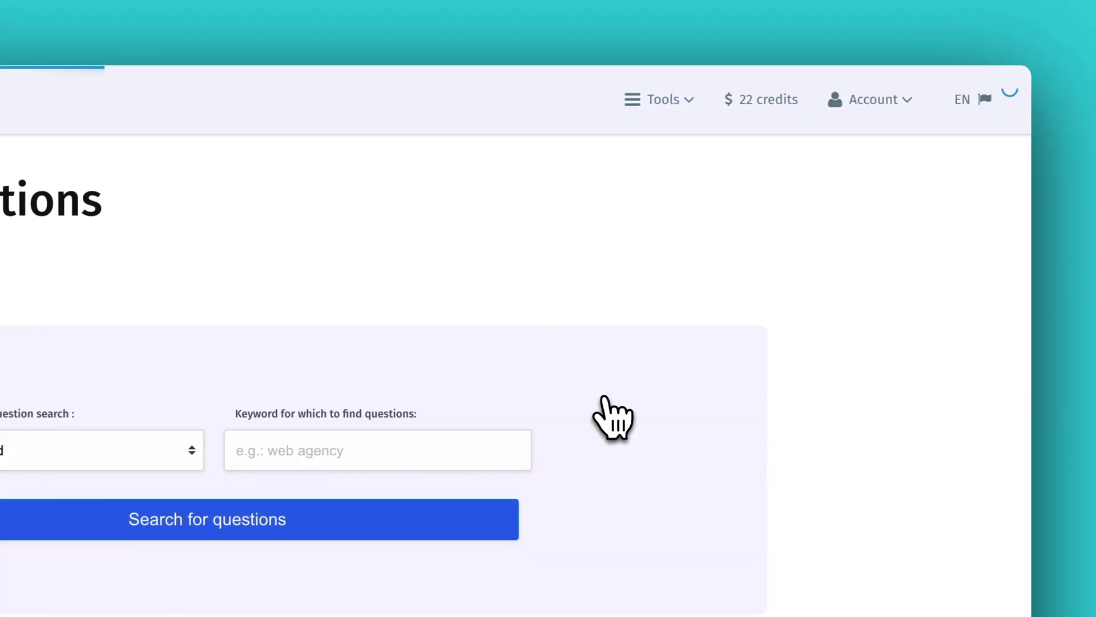
pyautogui.scroll(-2, 612, 416)
pyautogui.scroll(2, 611, 416)
pyautogui.click(663, 99)
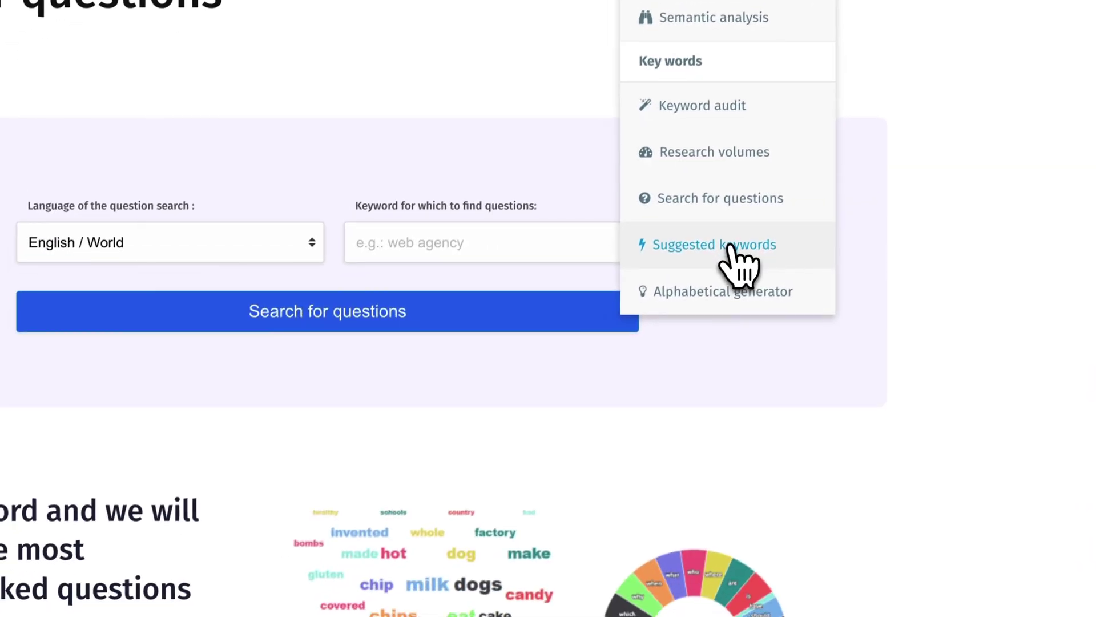
pyautogui.click(614, 452)
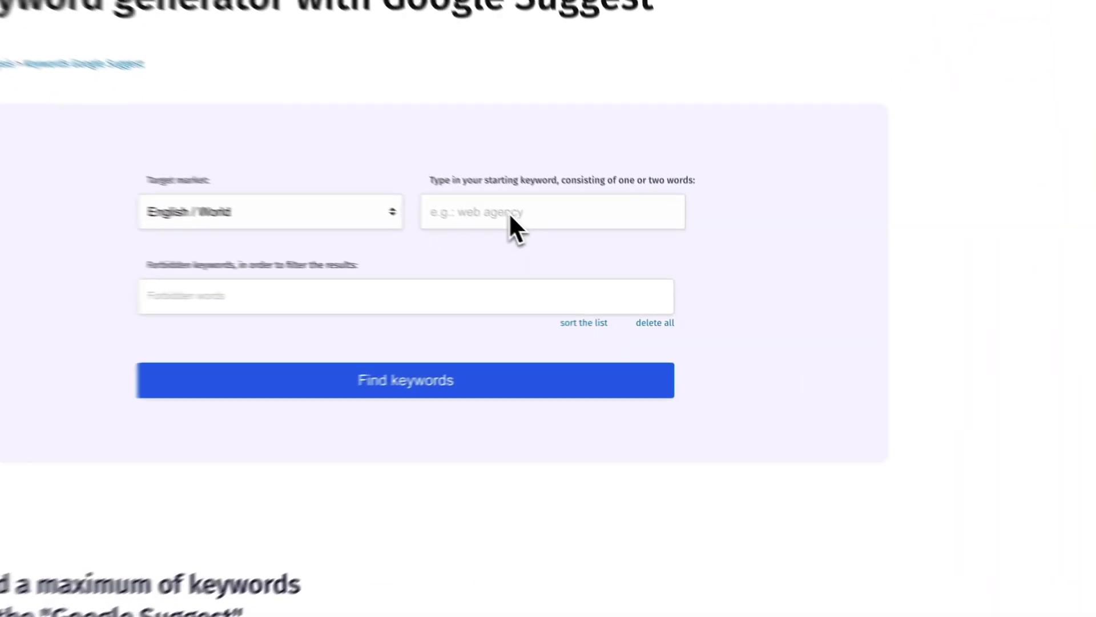
pyautogui.write('wordpress')
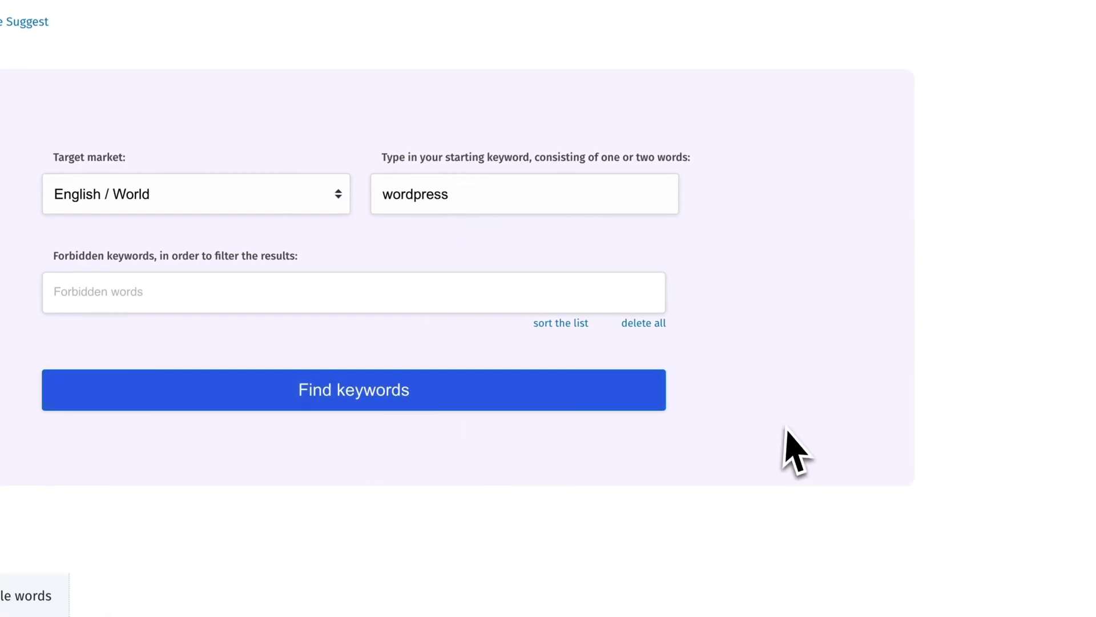
pyautogui.scroll(-10, 787, 432)
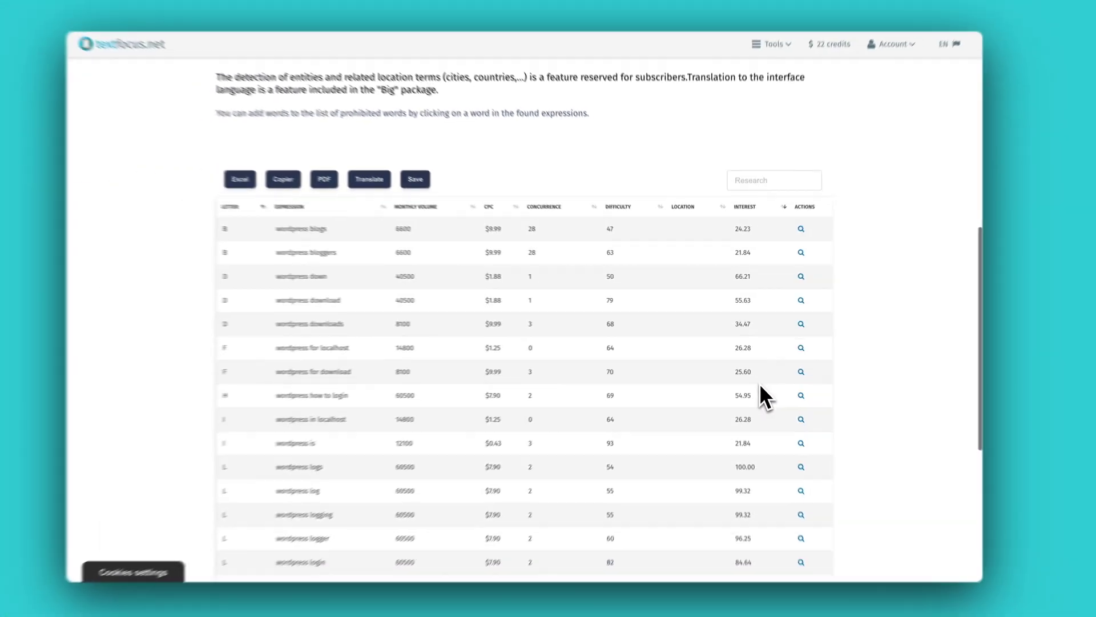
pyautogui.scroll(-5, 760, 385)
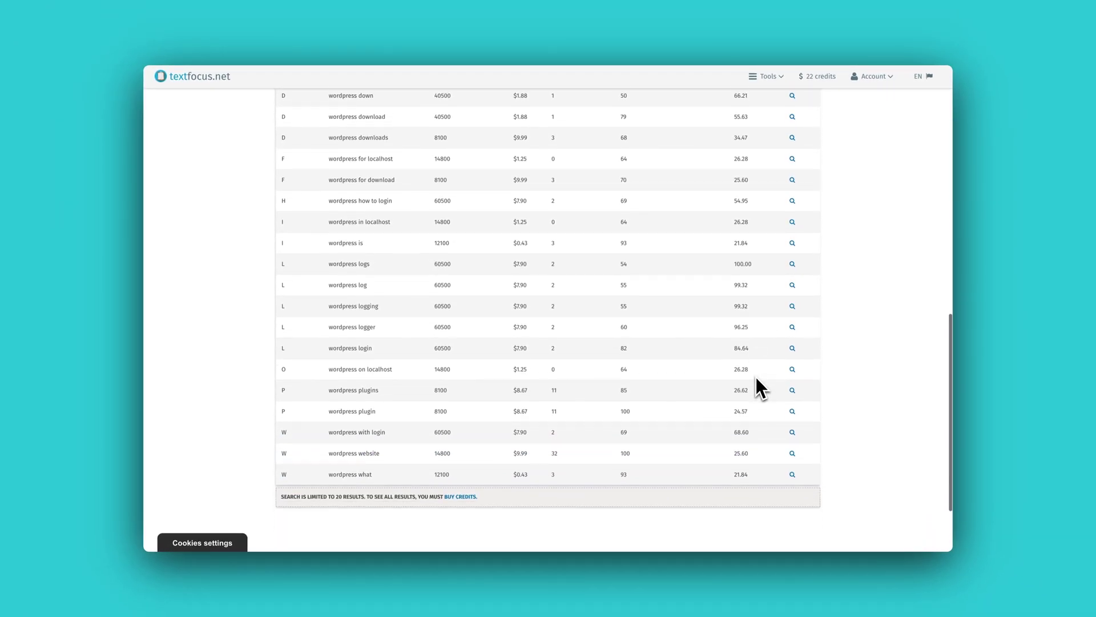
pyautogui.scroll(6, 756, 377)
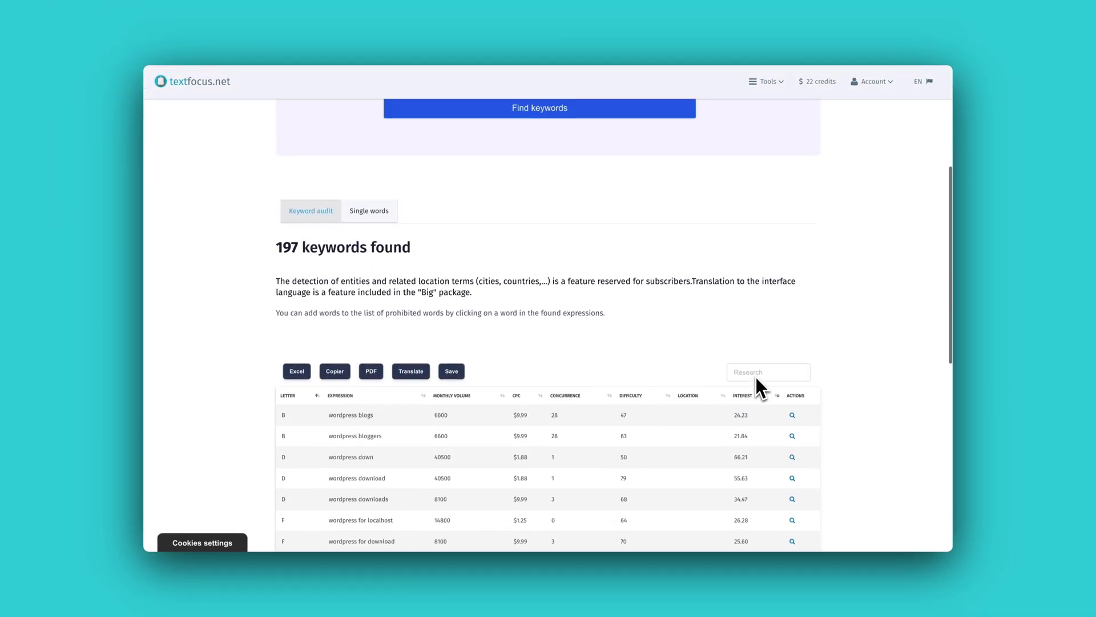
pyautogui.scroll(5, 756, 376)
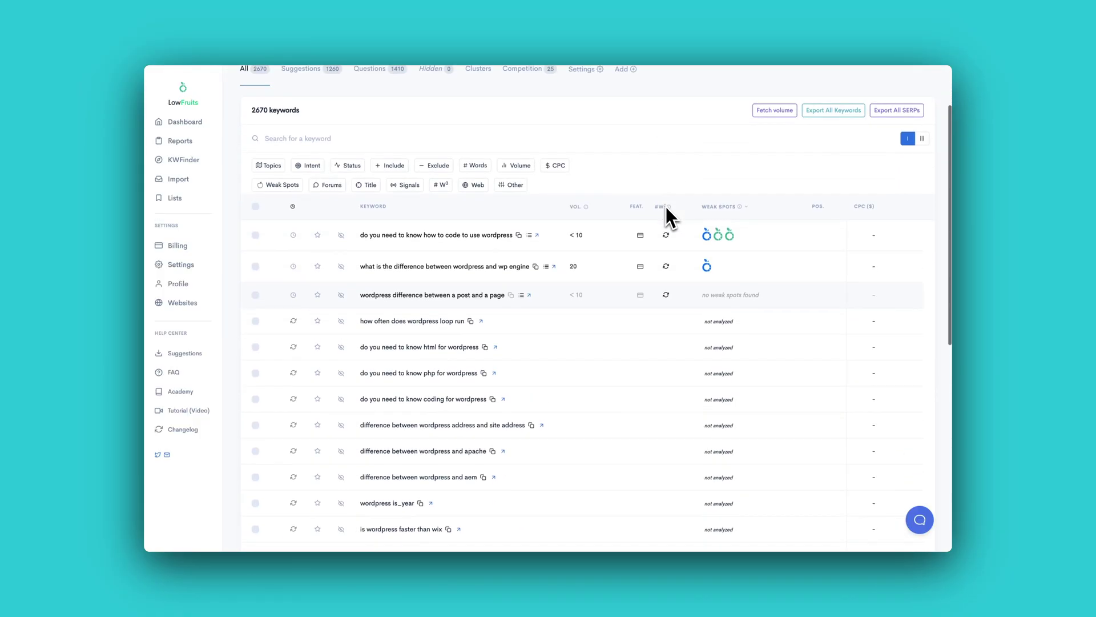
pyautogui.scroll(-5, 666, 207)
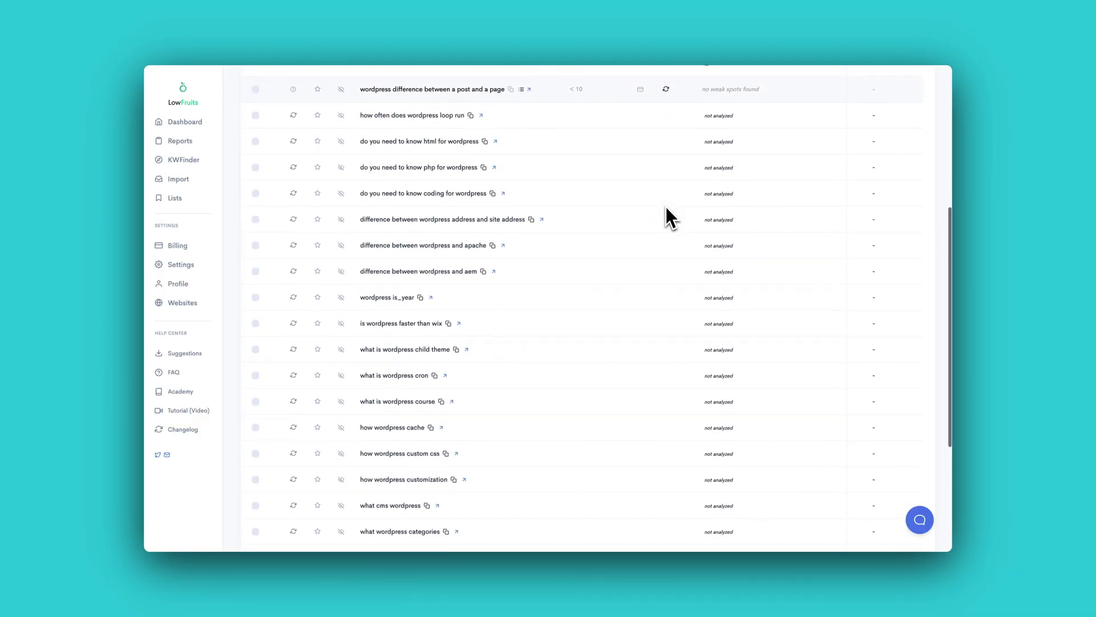
pyautogui.scroll(-4, 666, 206)
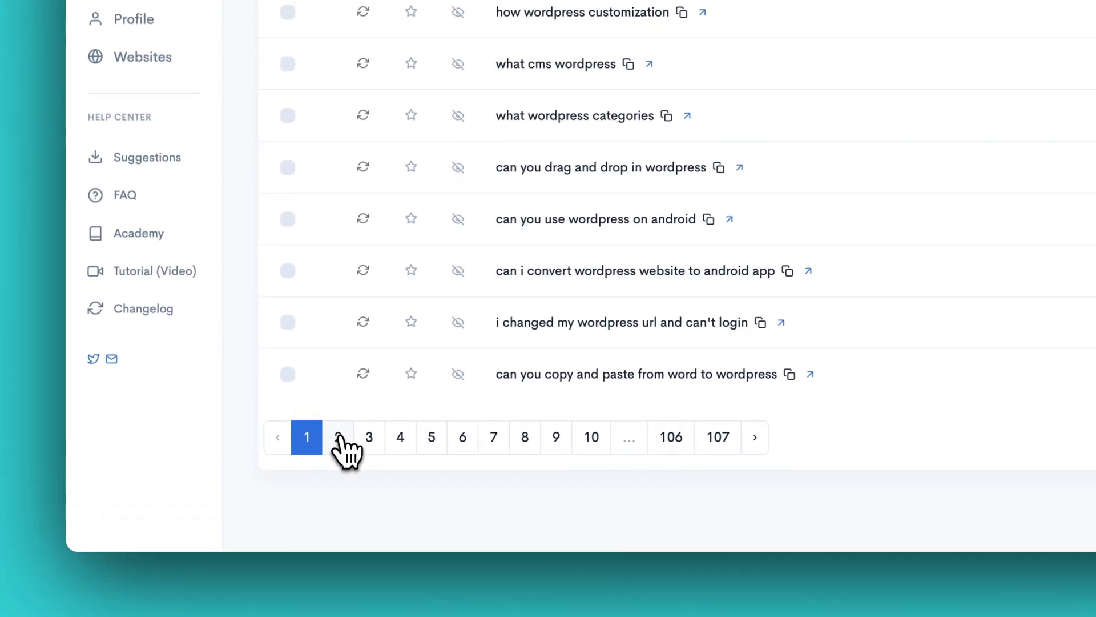
pyautogui.click(340, 438)
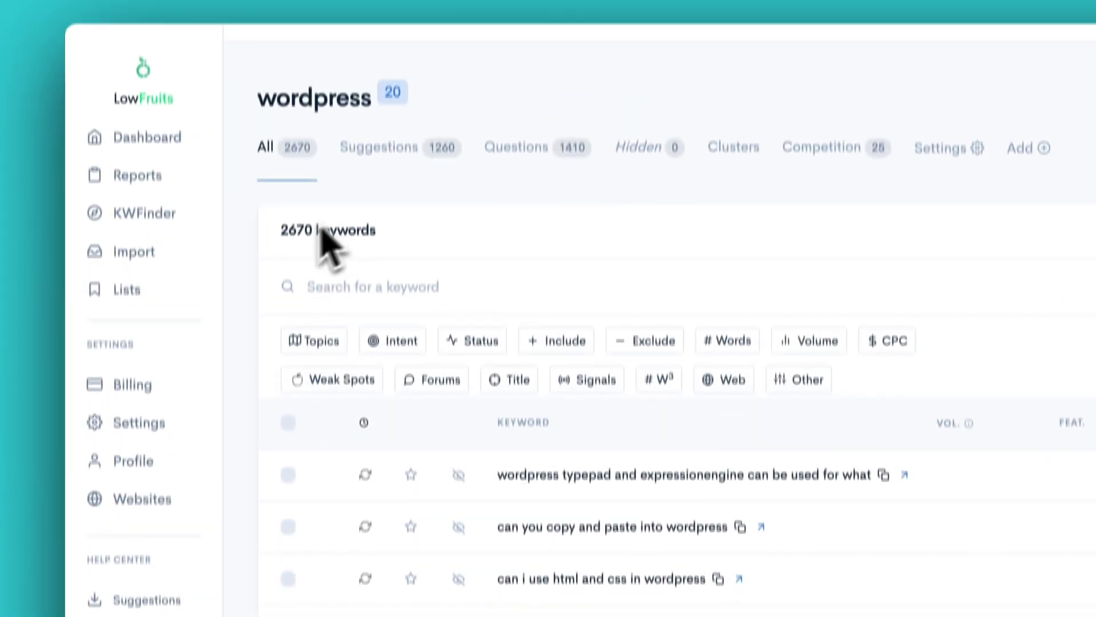
pyautogui.scroll(-1, 596, 360)
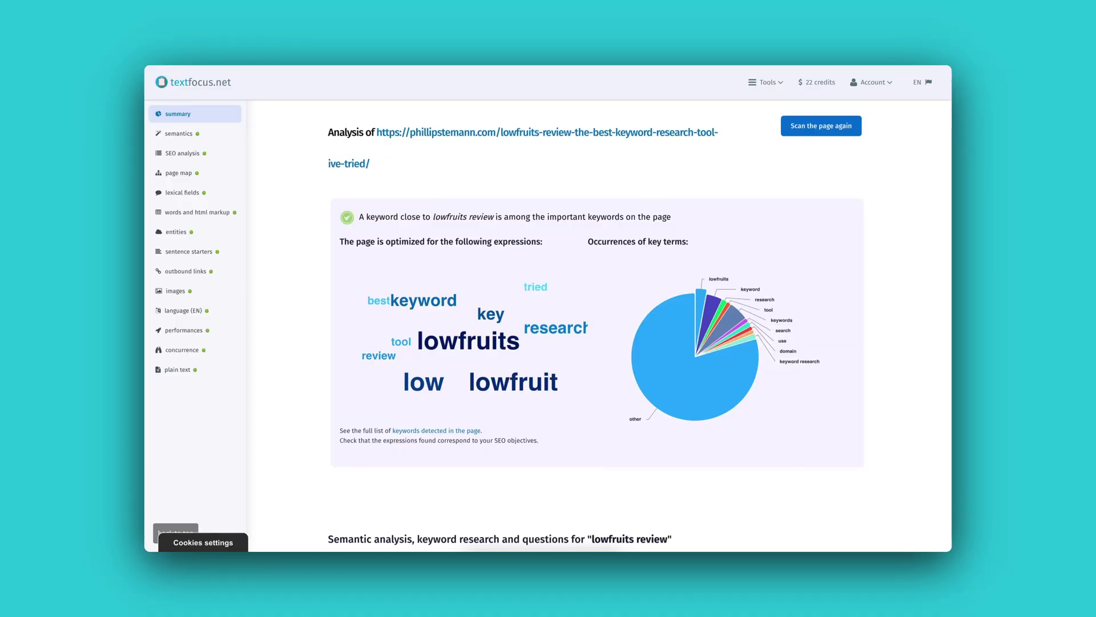
# Analyse the pasted Bramework review URL with target expression 'bramework review'.
pyautogui.scroll(-10, 597, 320)
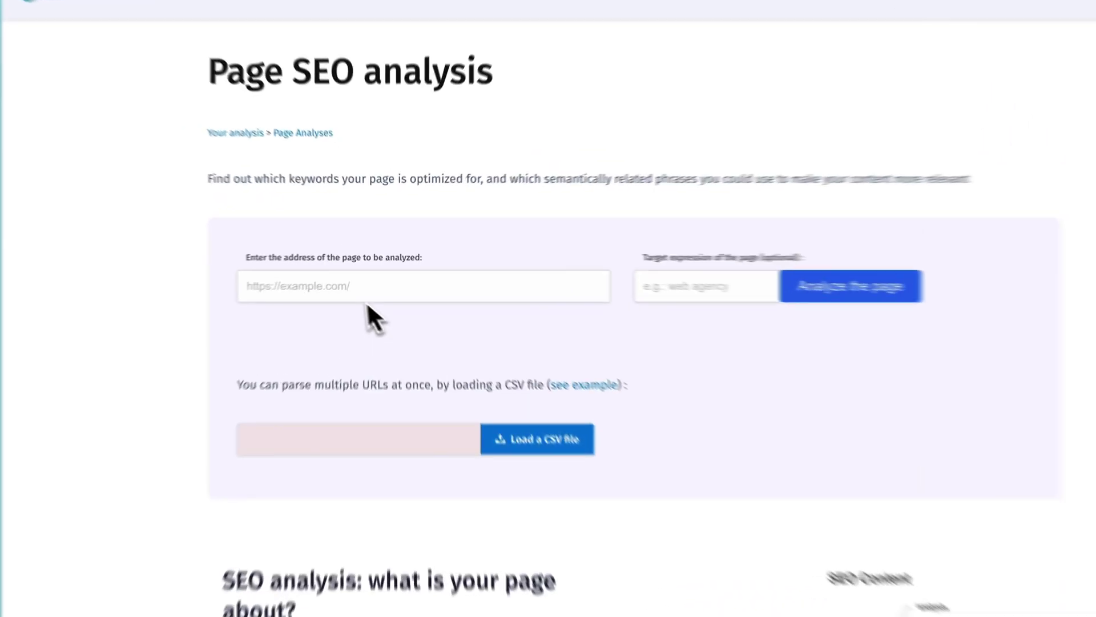
pyautogui.write('https://phillipstemann.com/bramework-review-convert-a-search-phrase/')
pyautogui.click(688, 286)
pyautogui.write('bra')
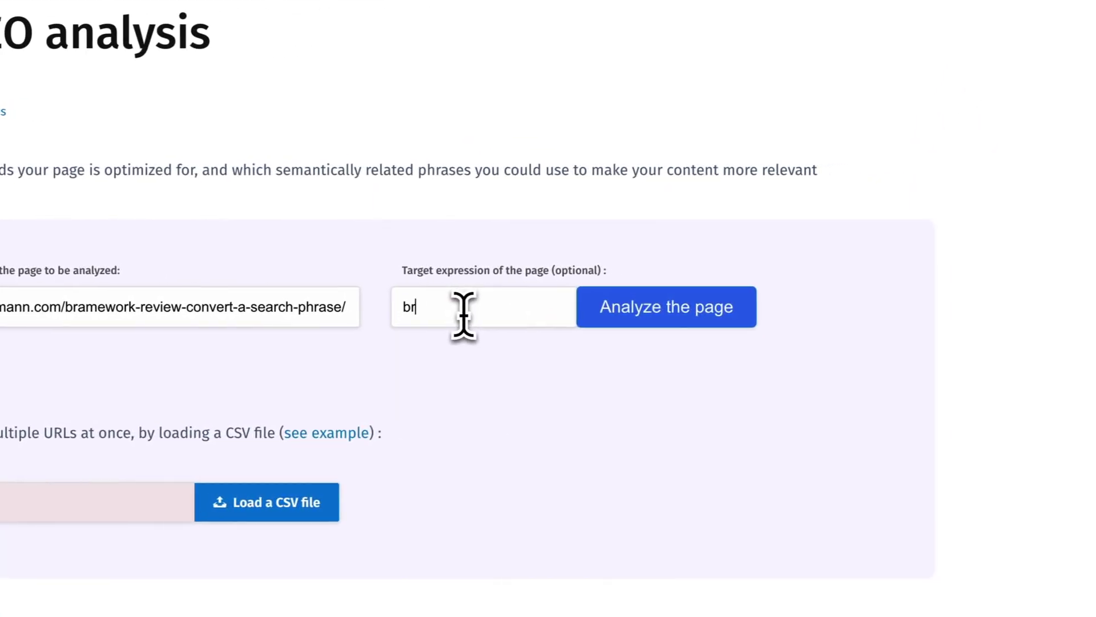
pyautogui.write('mework review')
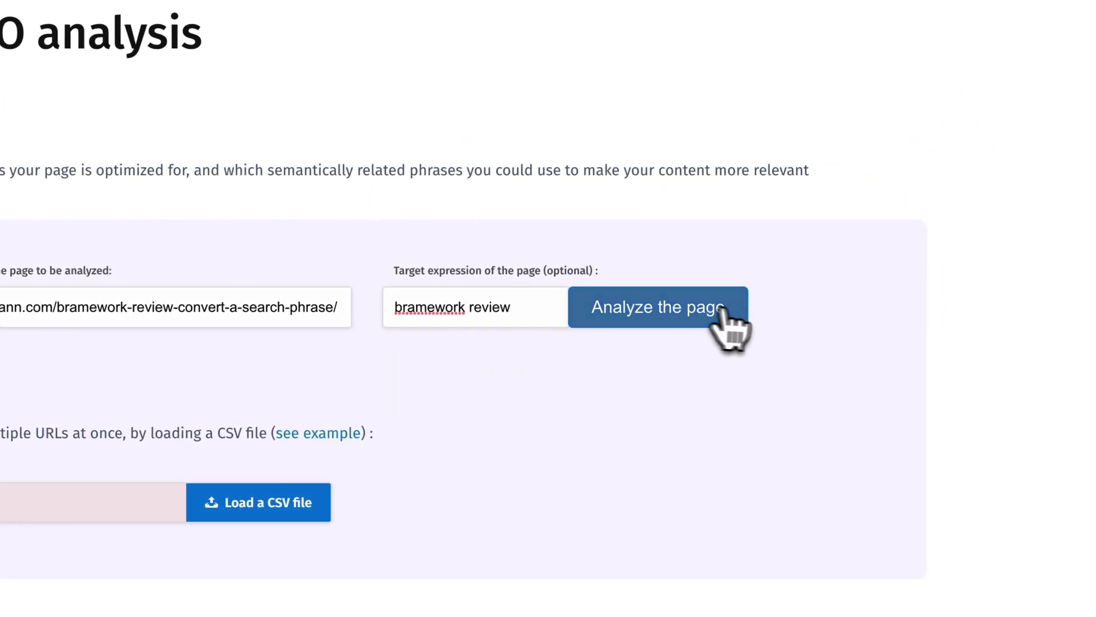
pyautogui.click(713, 310)
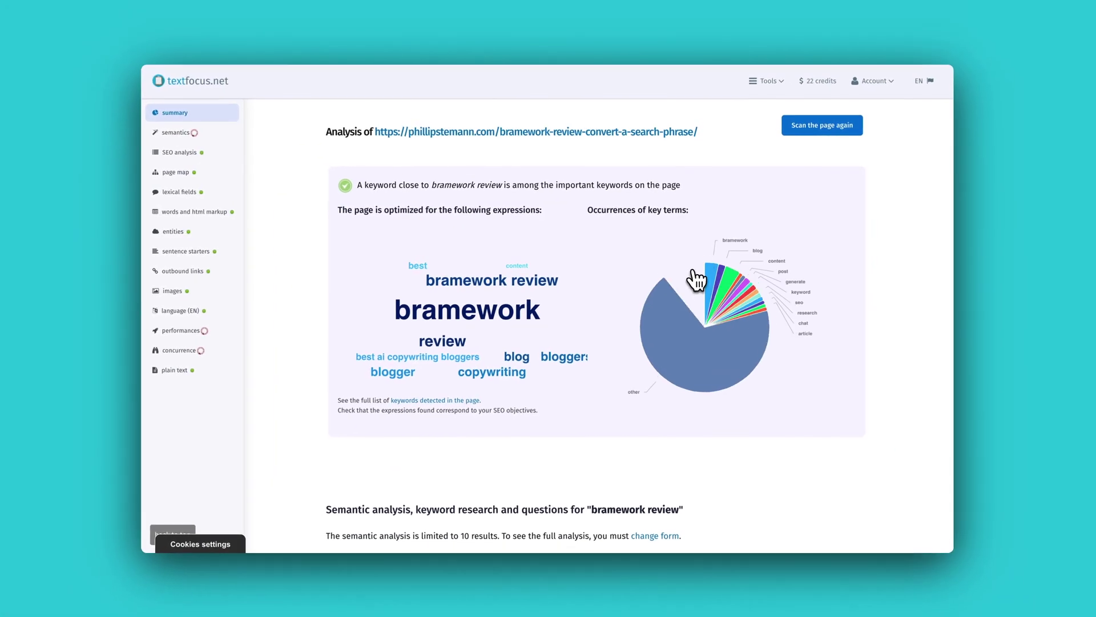
# Let the Bramework review report load, showing its keyword cloud and pie chart.
pyautogui.moveTo(697, 279)
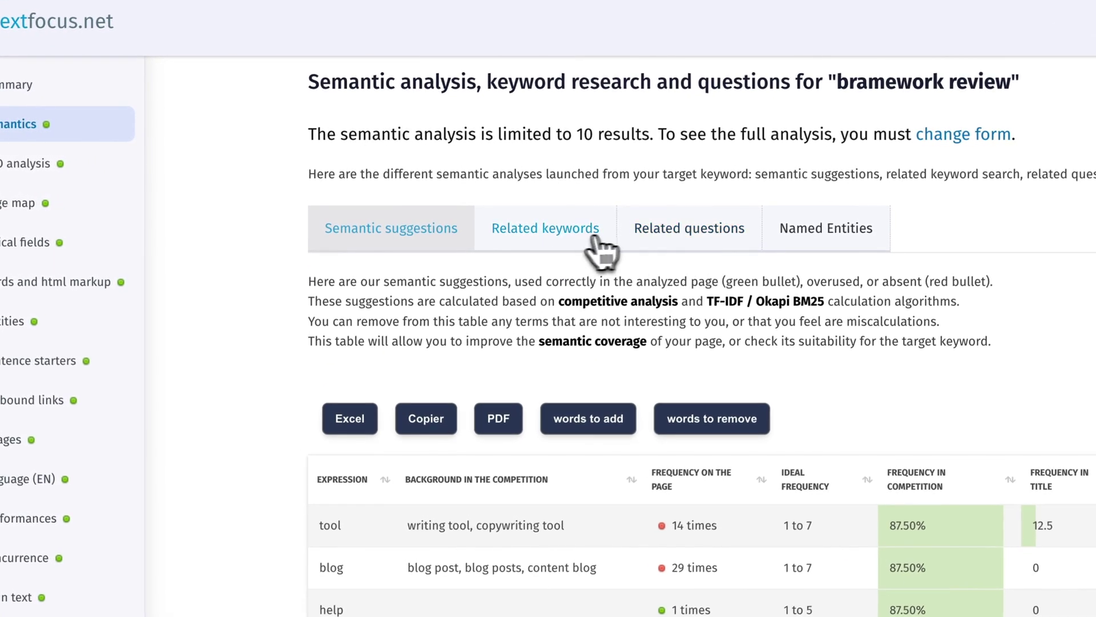
pyautogui.click(594, 235)
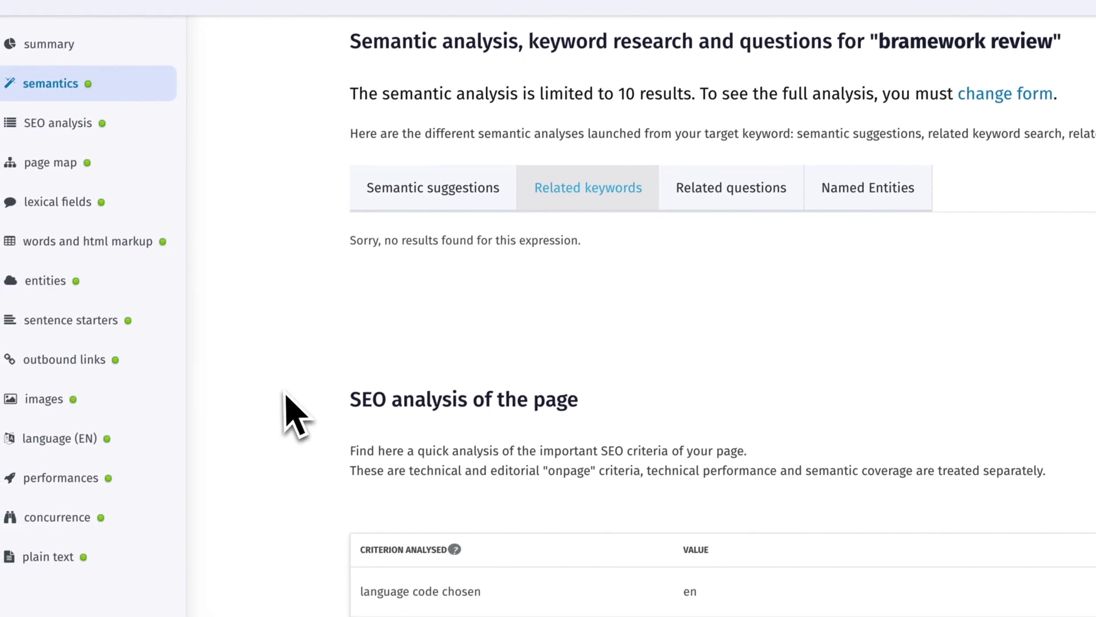
pyautogui.click(721, 189)
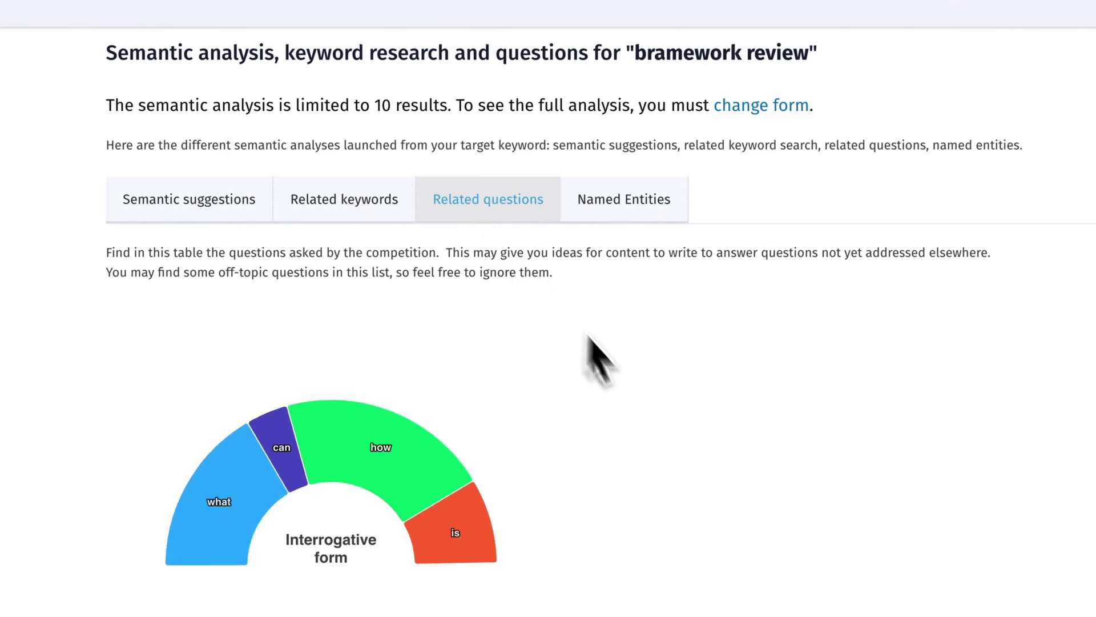
pyautogui.scroll(-3, 636, 417)
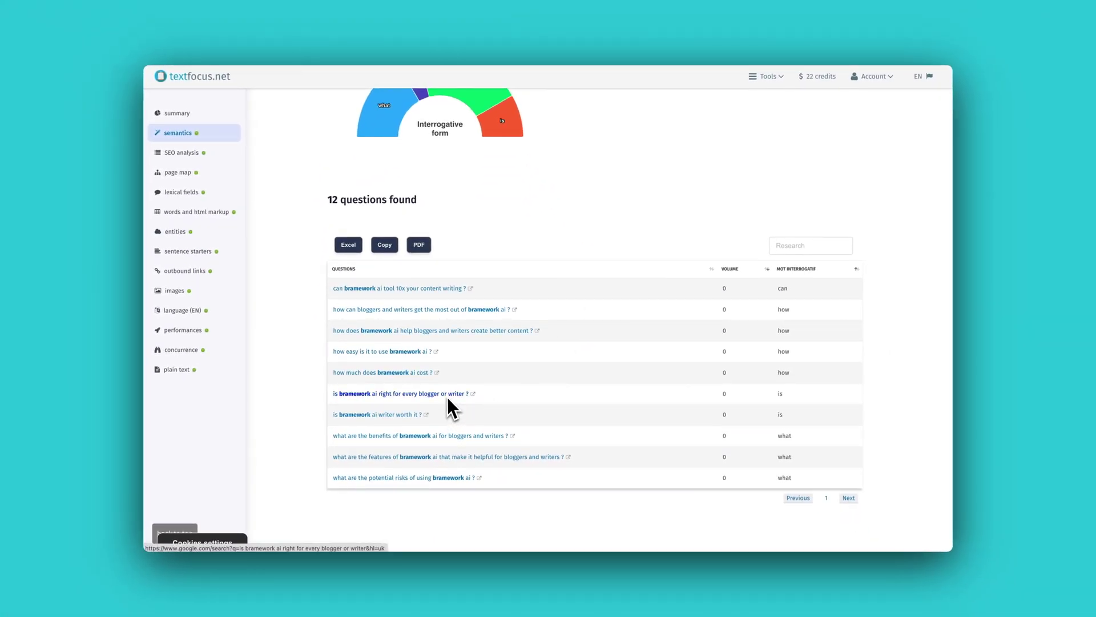
pyautogui.scroll(5, 447, 396)
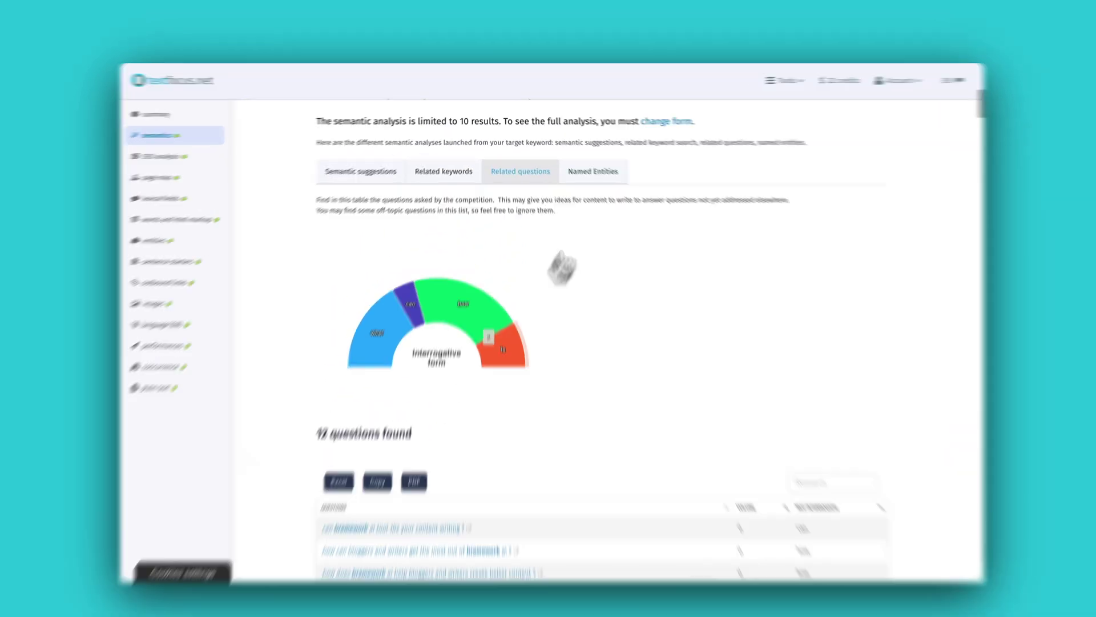
pyautogui.click(593, 171)
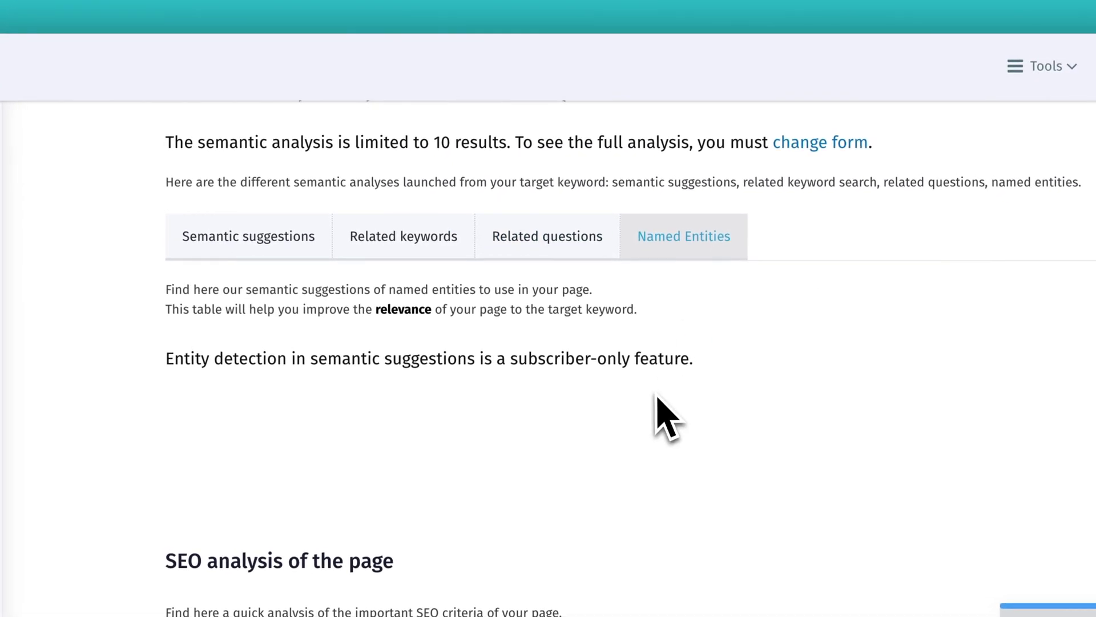
pyautogui.click(251, 242)
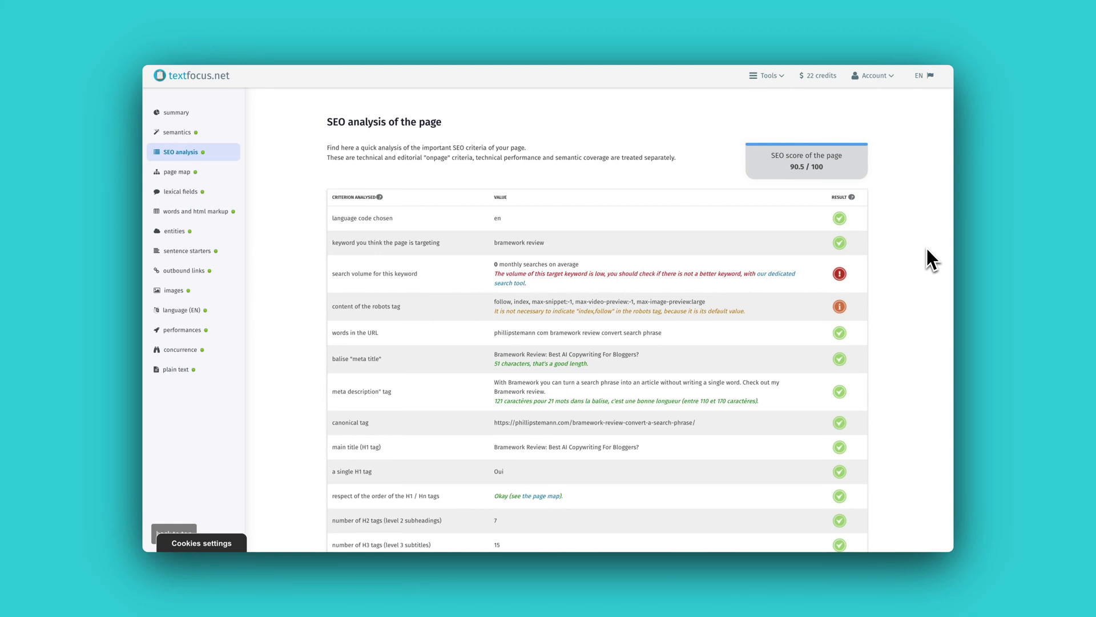
# Scroll through the SEO criteria table and back up to the 90.5/100 score.
pyautogui.scroll(-3, 927, 248)
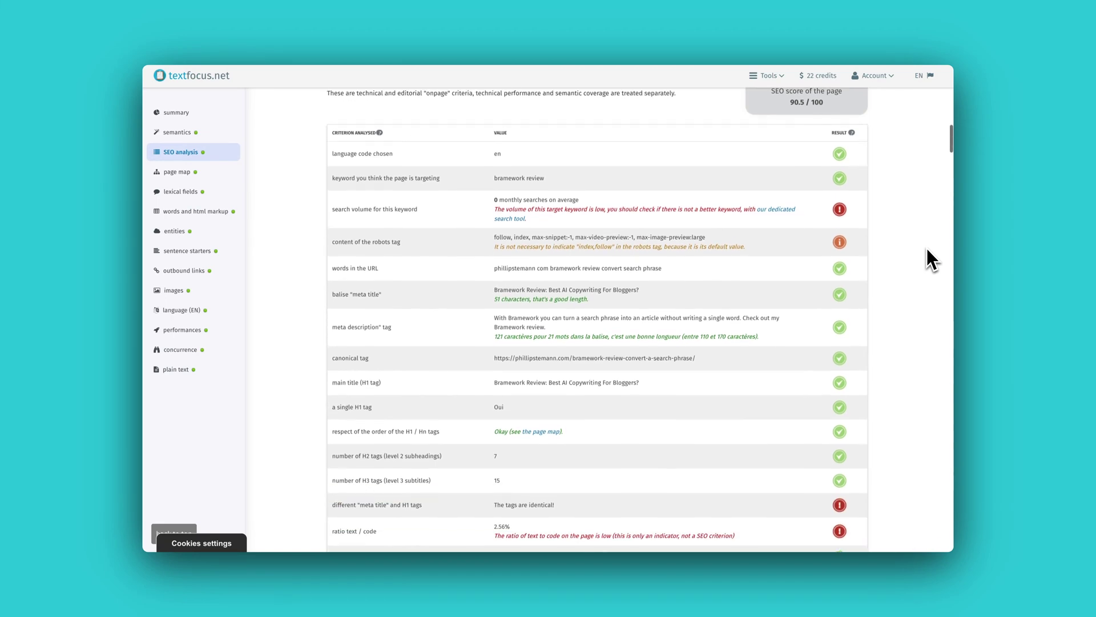
pyautogui.scroll(-3, 927, 248)
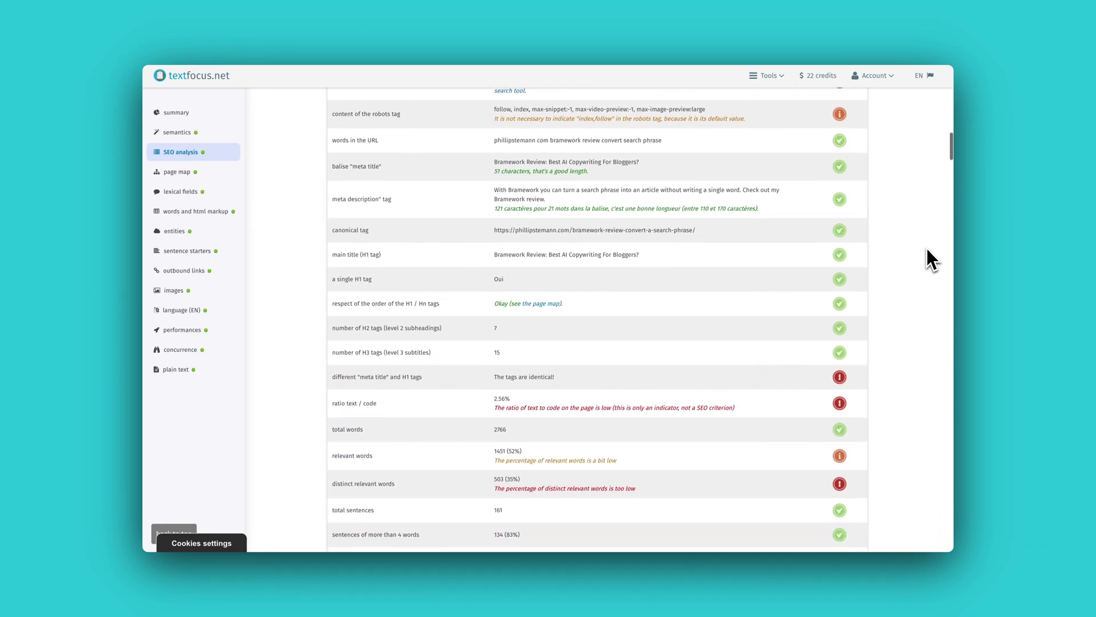
pyautogui.scroll(-3, 927, 248)
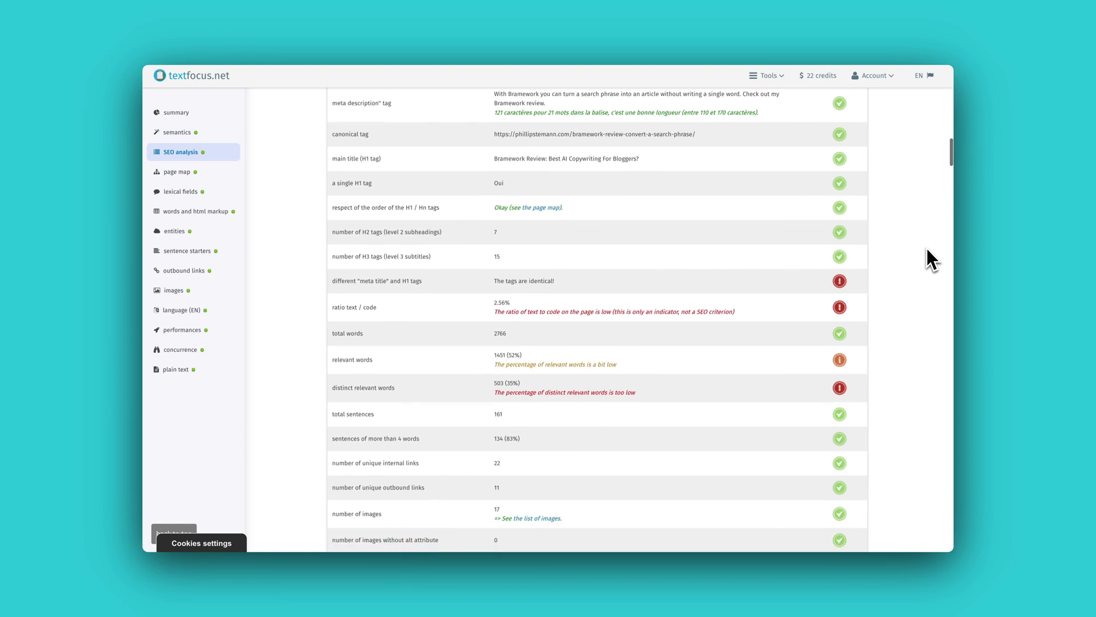
pyautogui.scroll(-1, 926, 247)
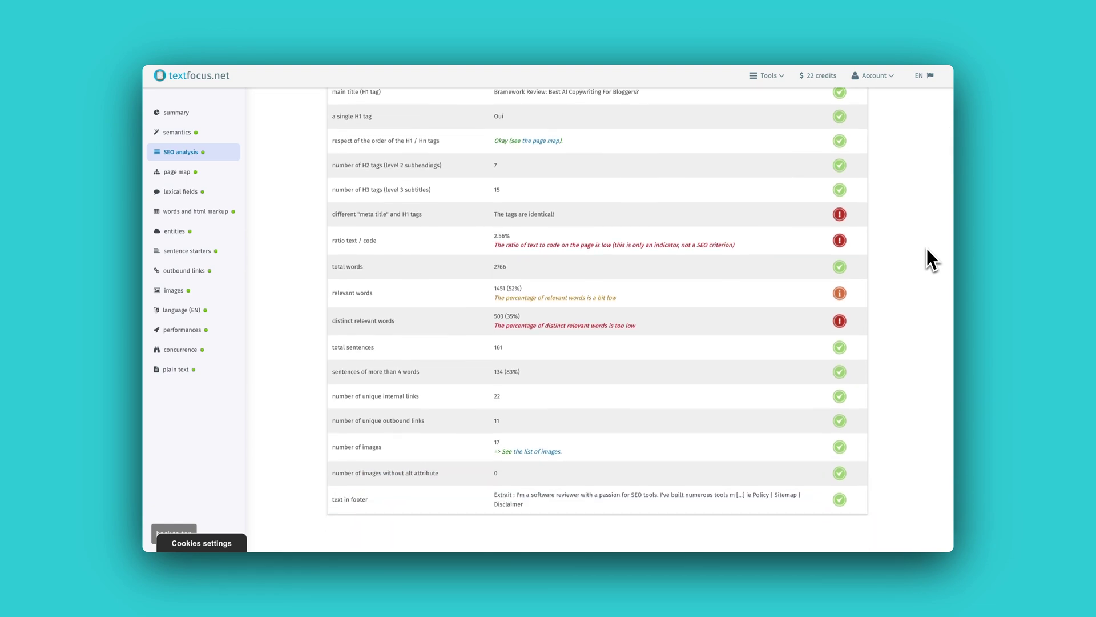
pyautogui.scroll(3, 926, 248)
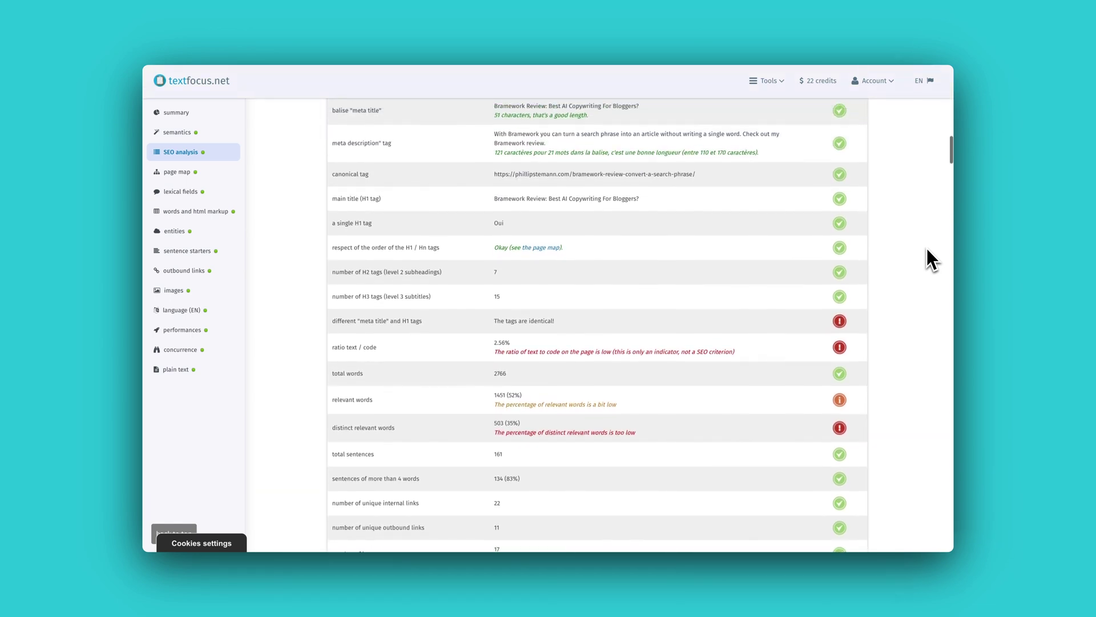
pyautogui.scroll(4, 927, 248)
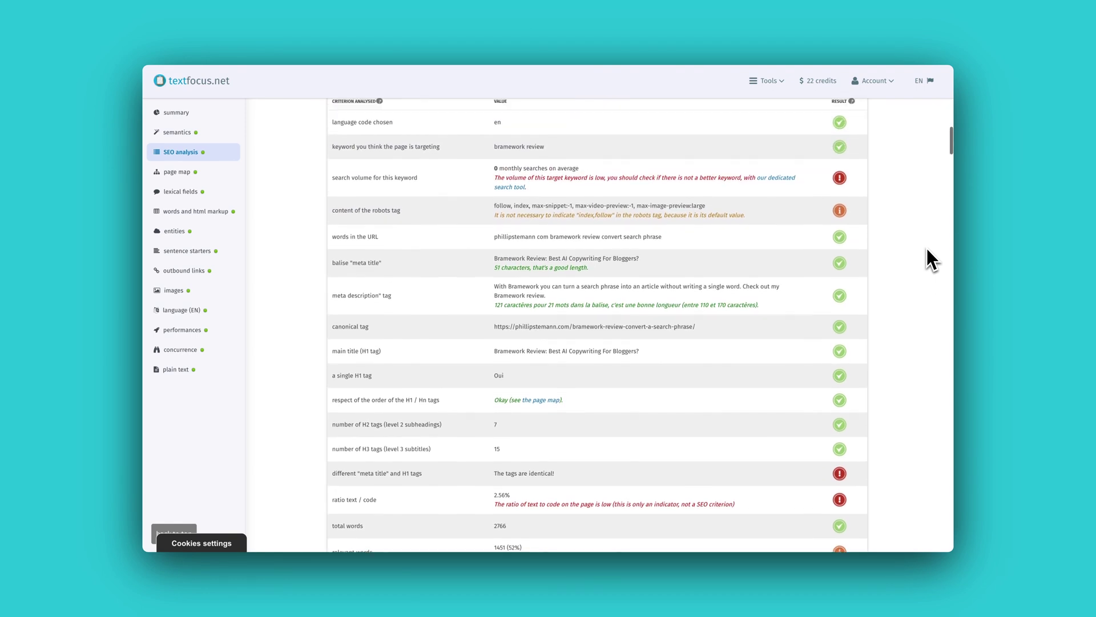
pyautogui.scroll(2, 926, 248)
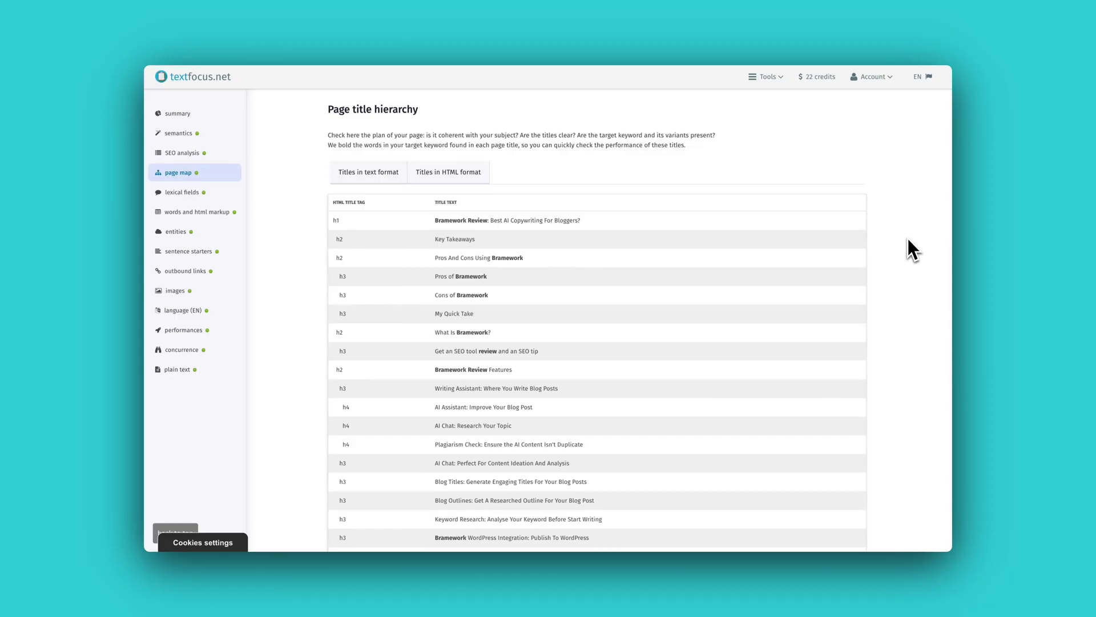
# Scroll through the page's H1 to H4 title hierarchy table.
pyautogui.scroll(-3, 909, 240)
pyautogui.scroll(-5, 908, 240)
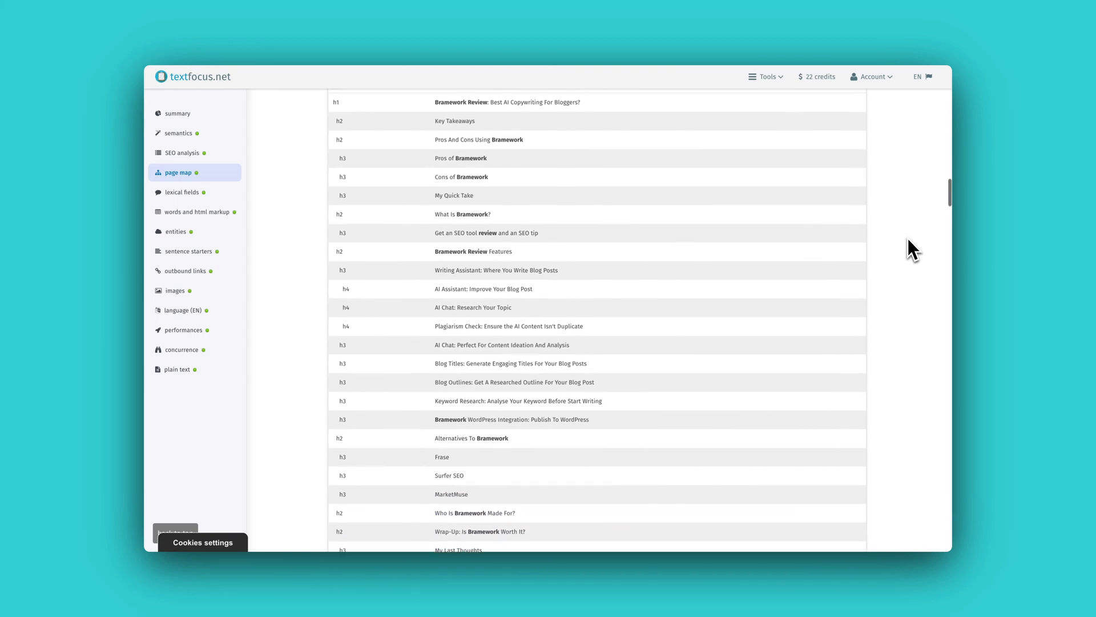
pyautogui.scroll(-2, 908, 238)
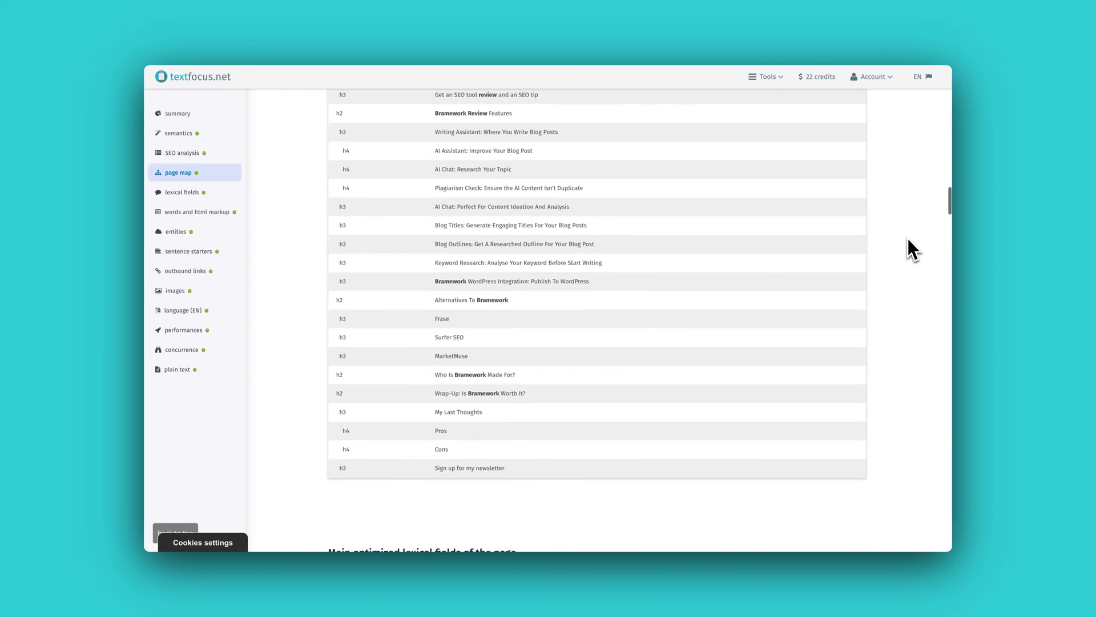
pyautogui.scroll(3, 908, 238)
pyautogui.scroll(5, 908, 240)
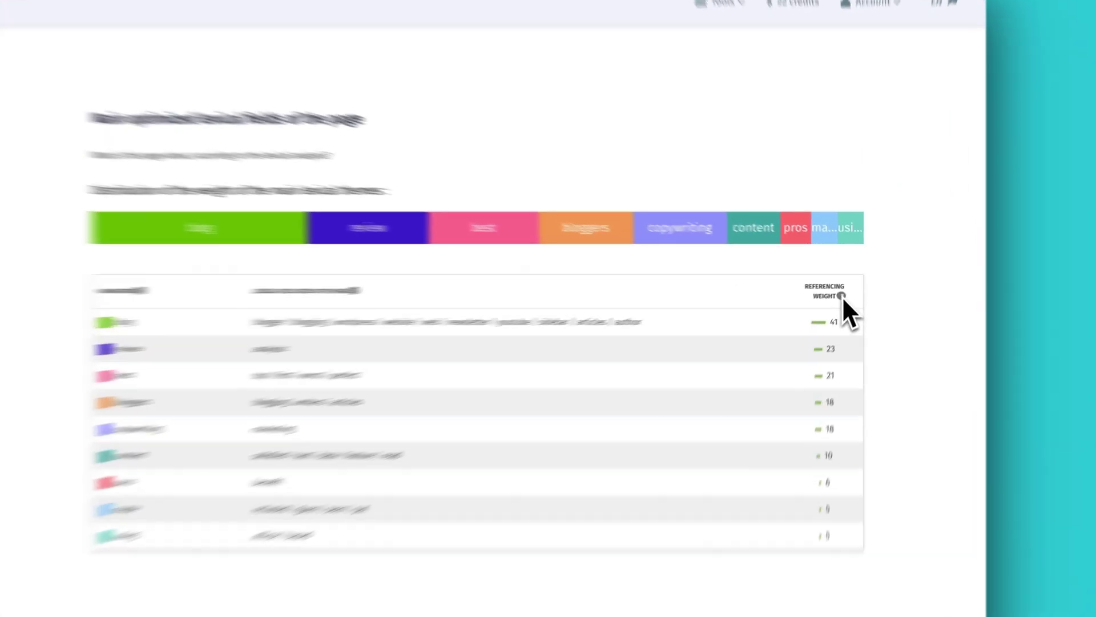
pyautogui.moveTo(850, 288)
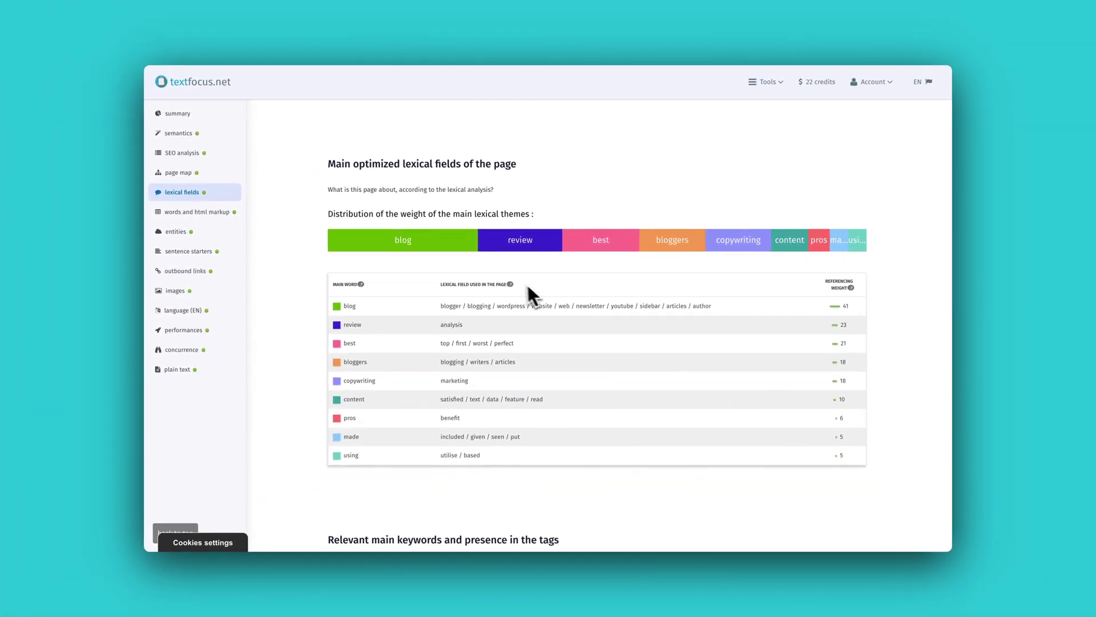
pyautogui.moveTo(510, 285)
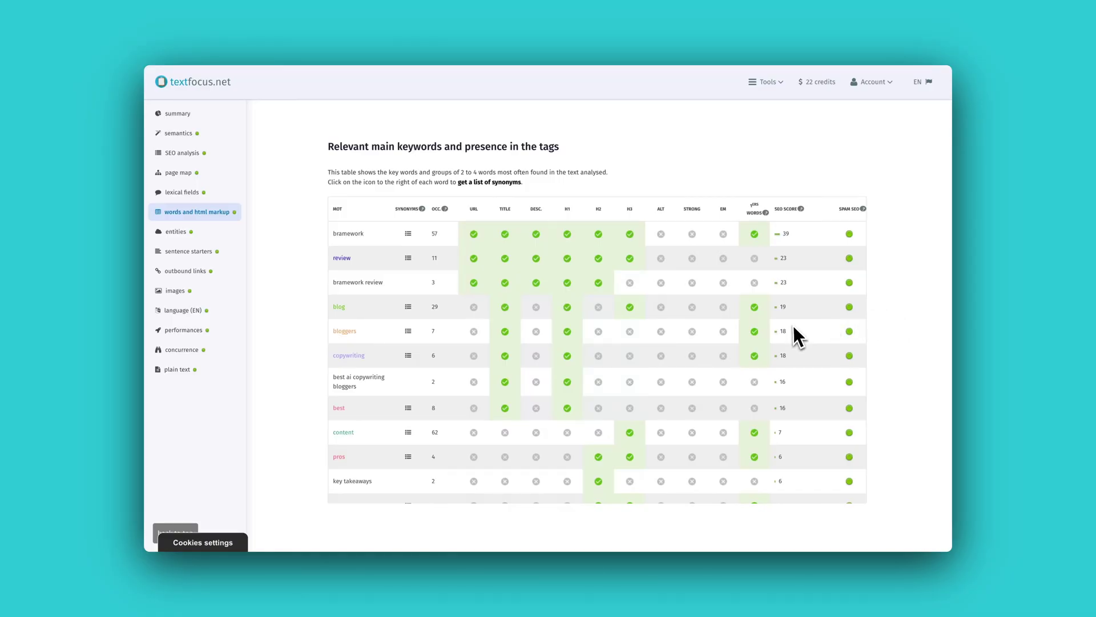
# Scroll through the main keywords table with occurrences and HTML tag presence.
pyautogui.scroll(-2, 794, 334)
pyautogui.scroll(-4, 793, 325)
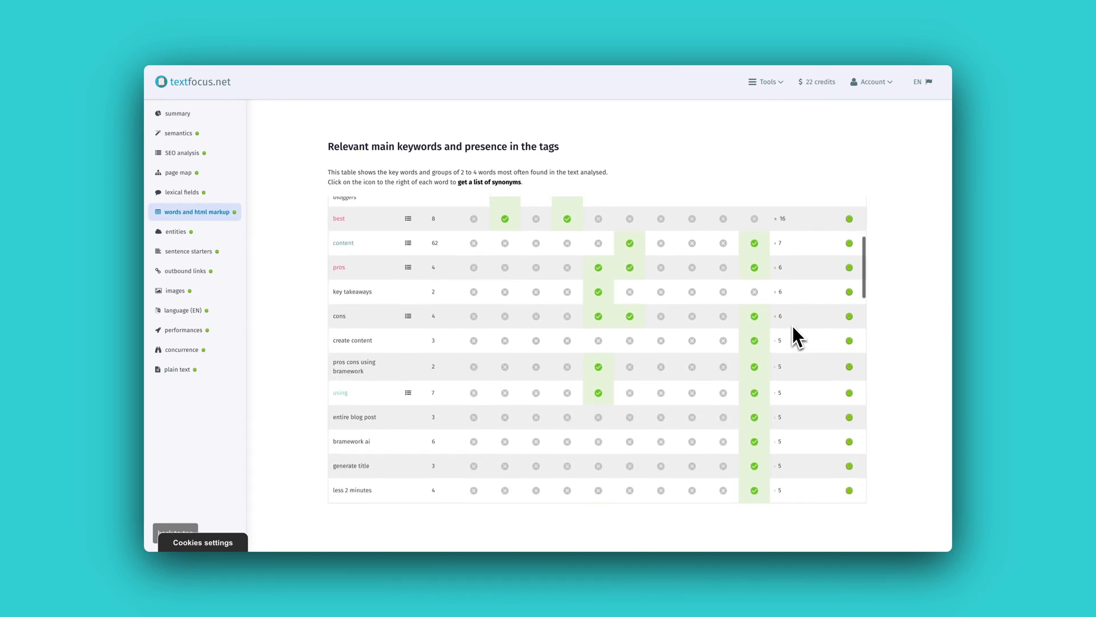
pyautogui.scroll(-4, 793, 325)
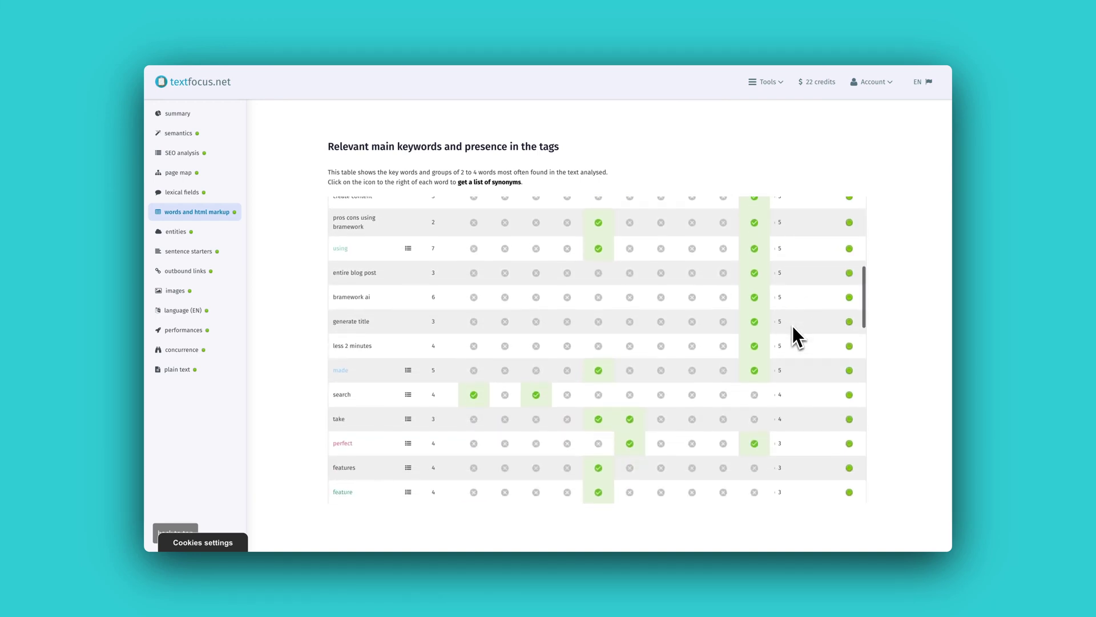
pyautogui.scroll(5, 792, 325)
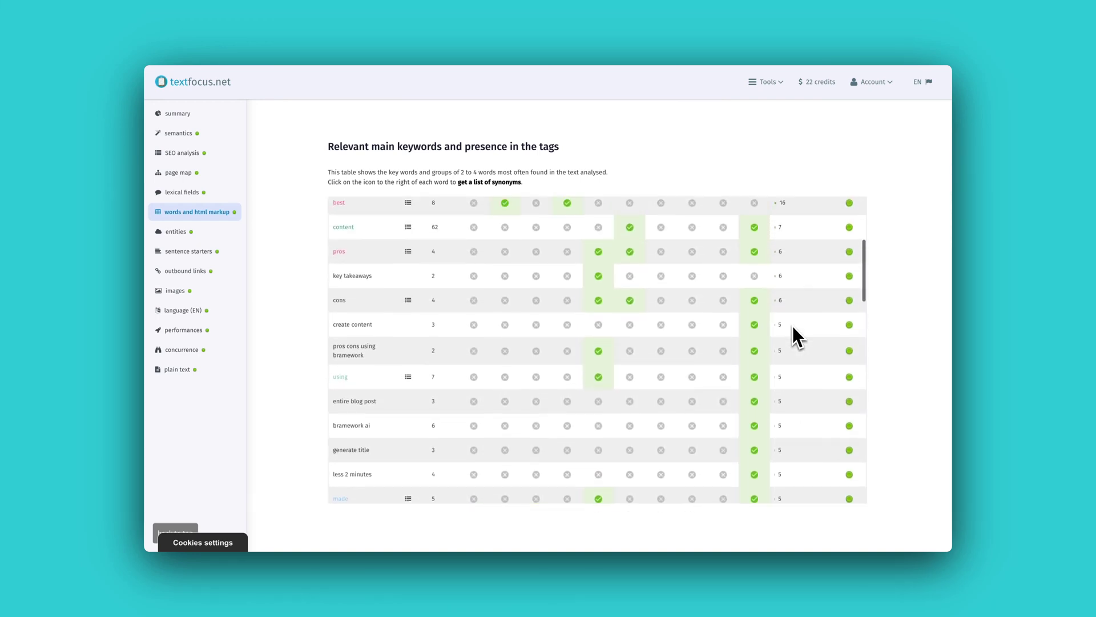
pyautogui.scroll(3, 793, 325)
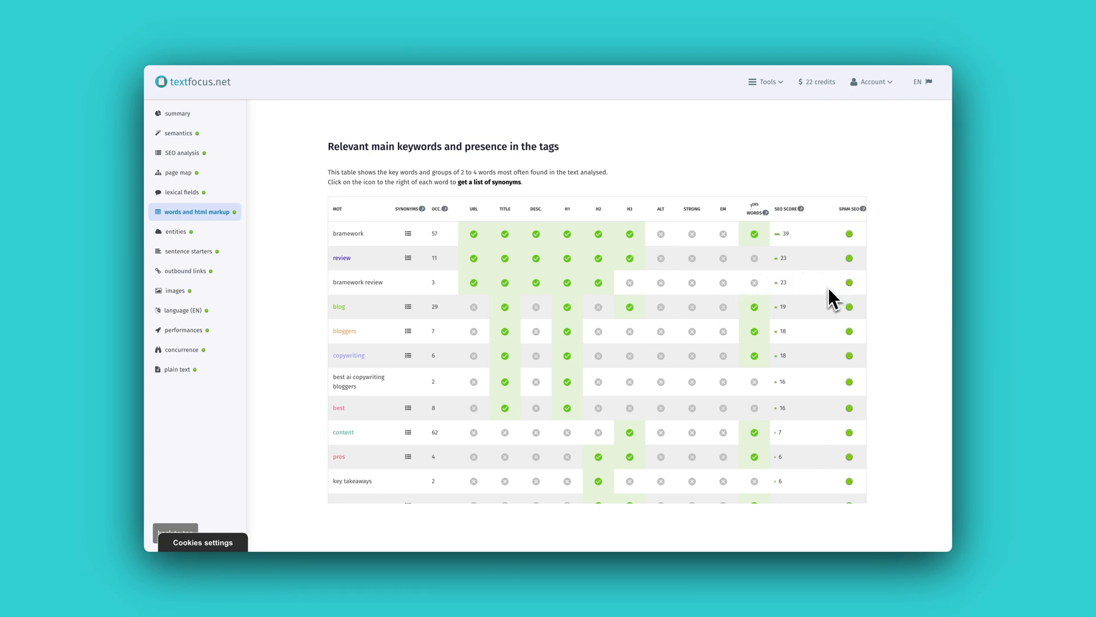
pyautogui.scroll(-3, 829, 288)
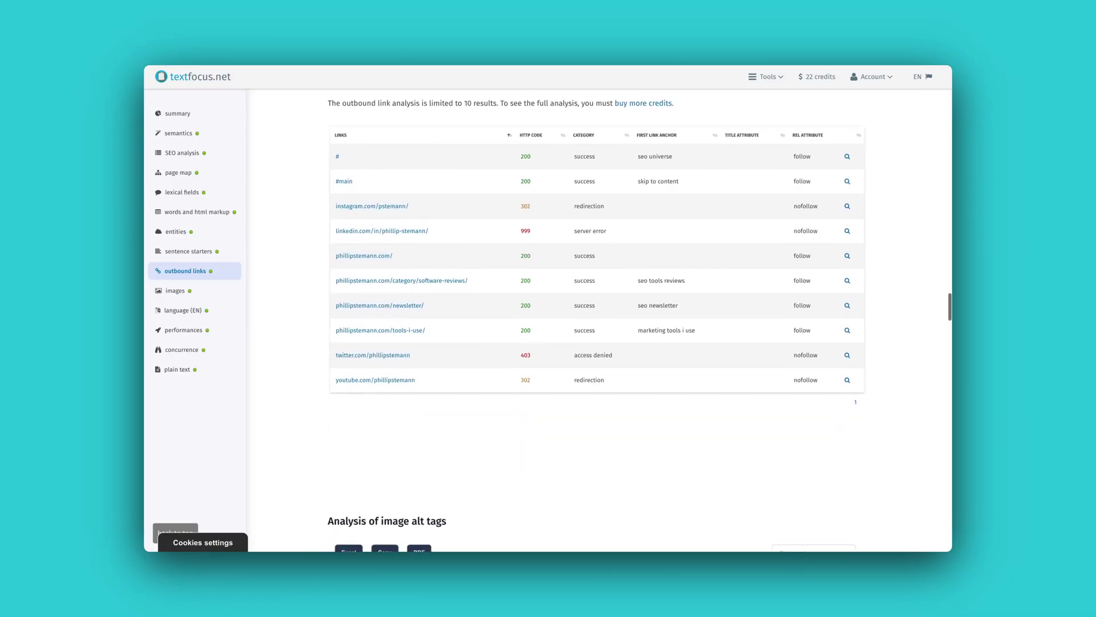
# Scroll past the outbound links, image alt tags and Language and encoding sections to mobile page performance (92/100).
pyautogui.scroll(-8, 597, 320)
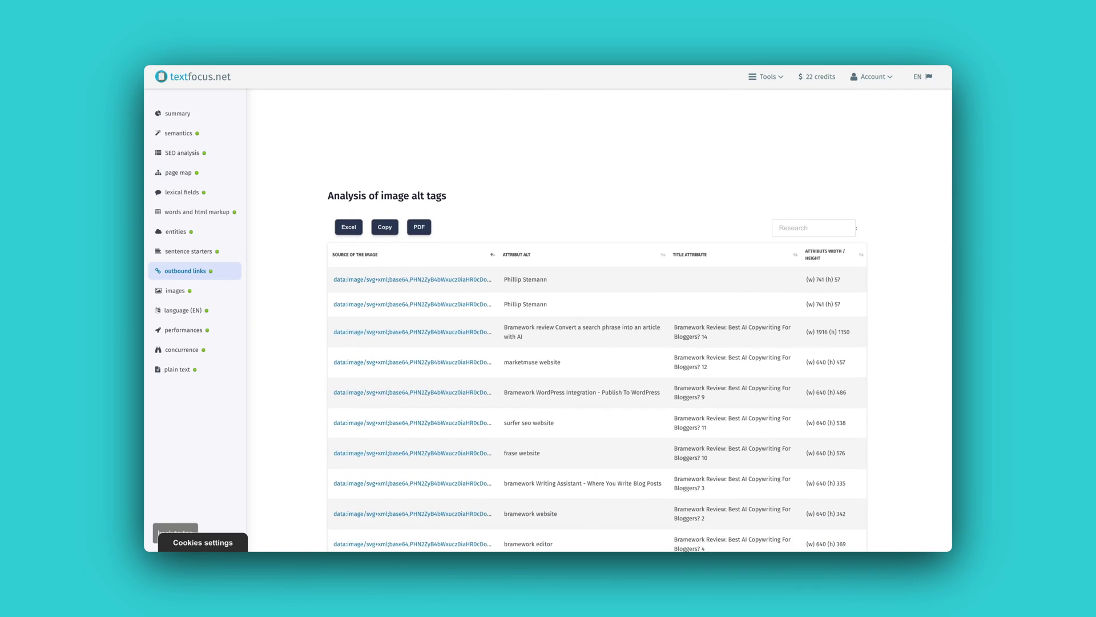
pyautogui.scroll(-7, 597, 320)
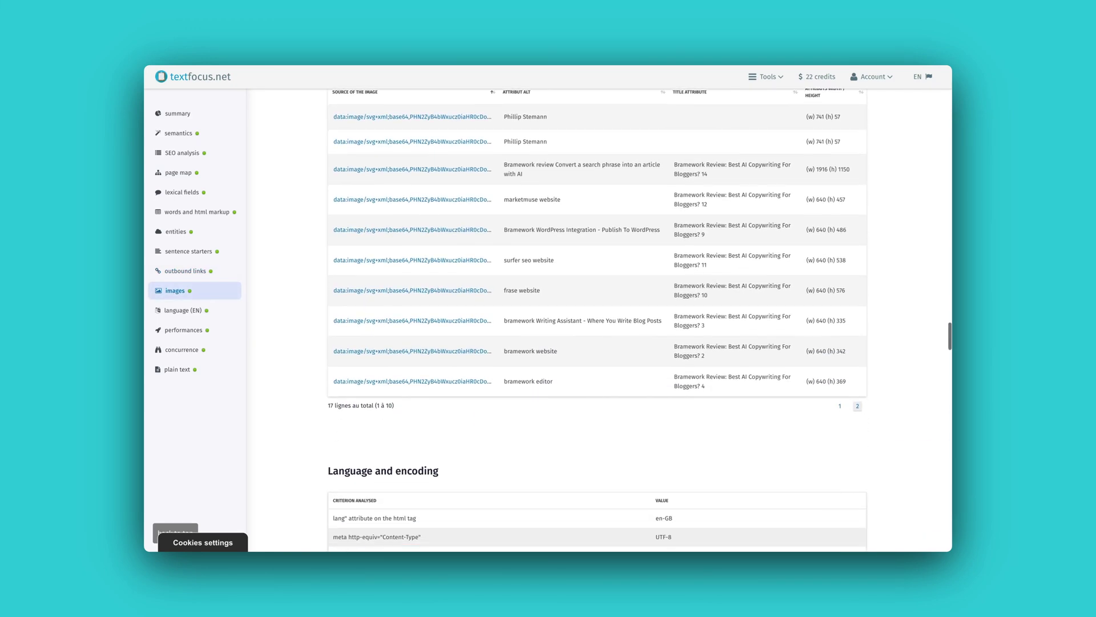
pyautogui.scroll(-4, 597, 320)
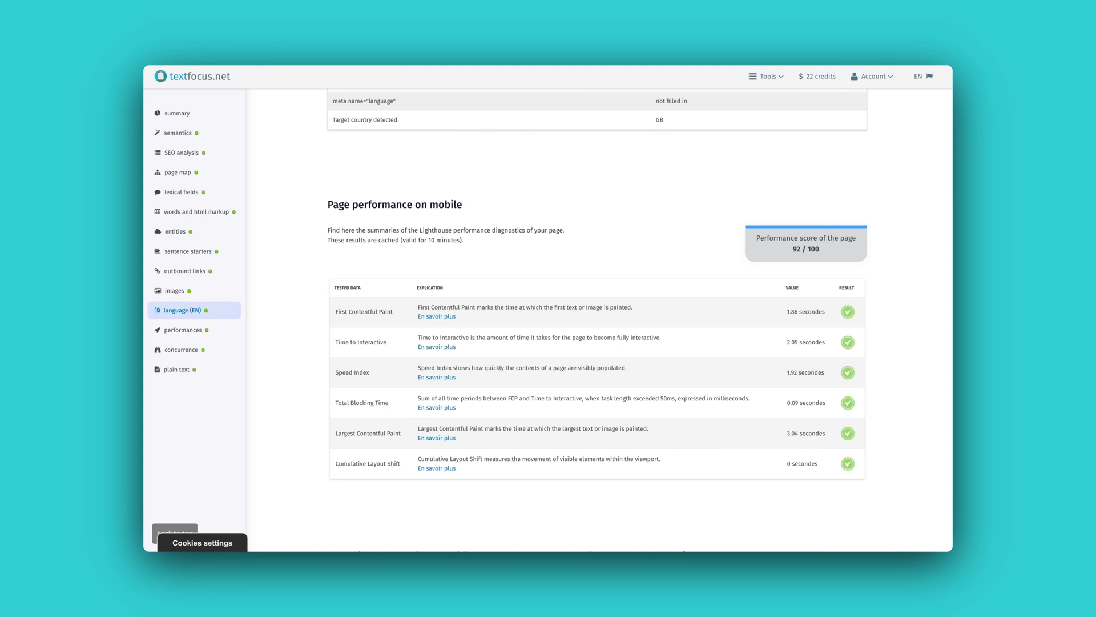
pyautogui.scroll(-1, 597, 320)
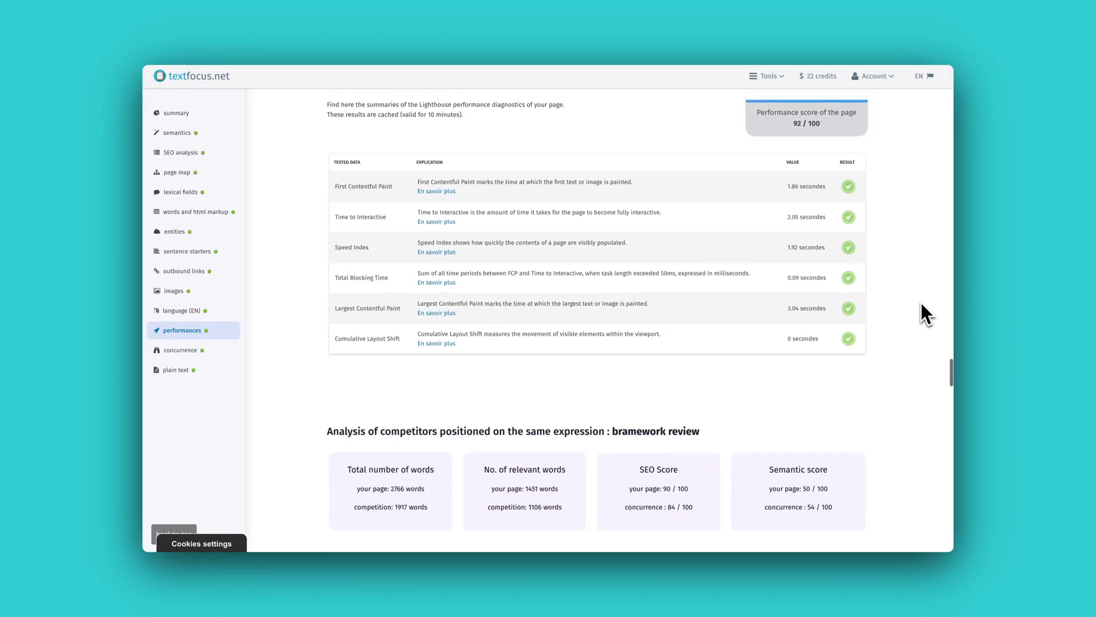
pyautogui.scroll(-5, 926, 314)
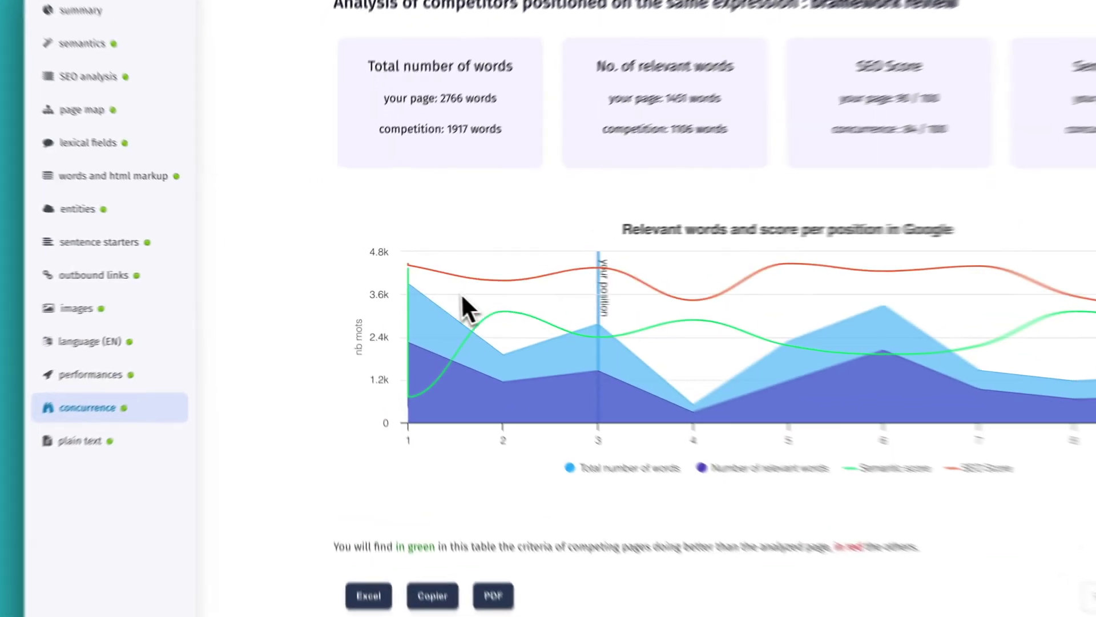
# Review the 'Analysis of competitors' chart for 'bramework review', then the table of competing Google results.
pyautogui.moveTo(387, 278)
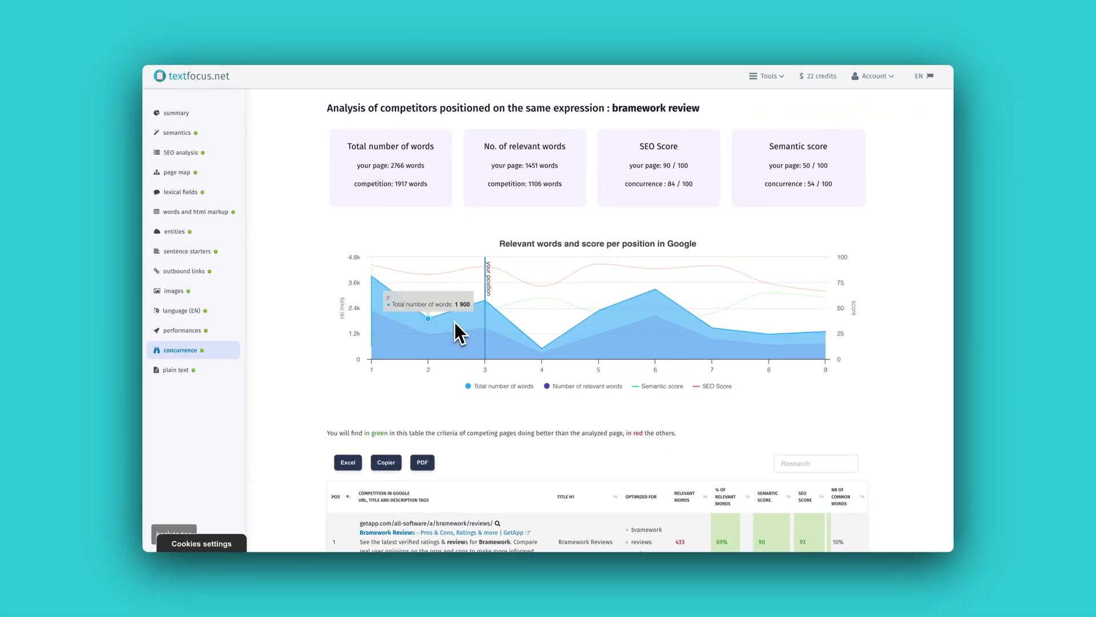
pyautogui.scroll(-3, 384, 344)
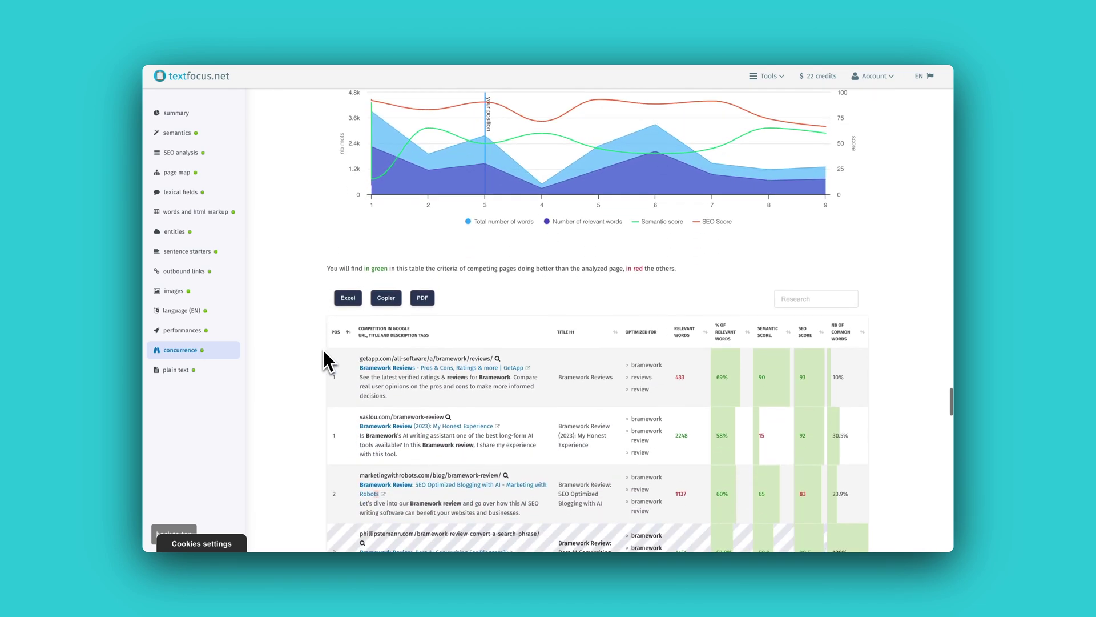
pyautogui.scroll(-4, 323, 351)
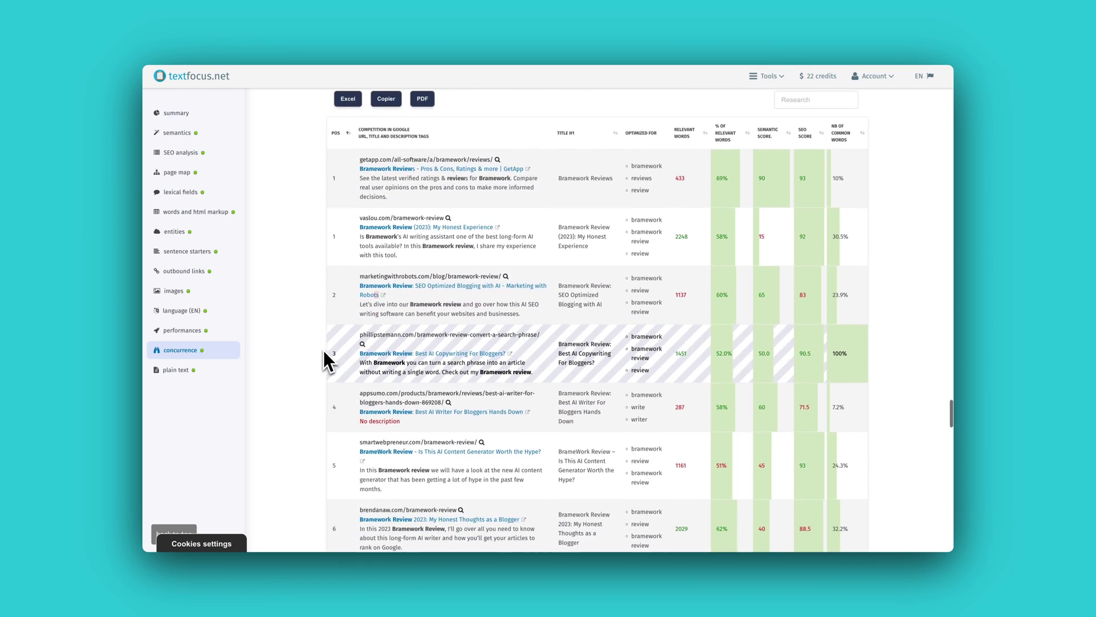
pyautogui.scroll(-1, 323, 351)
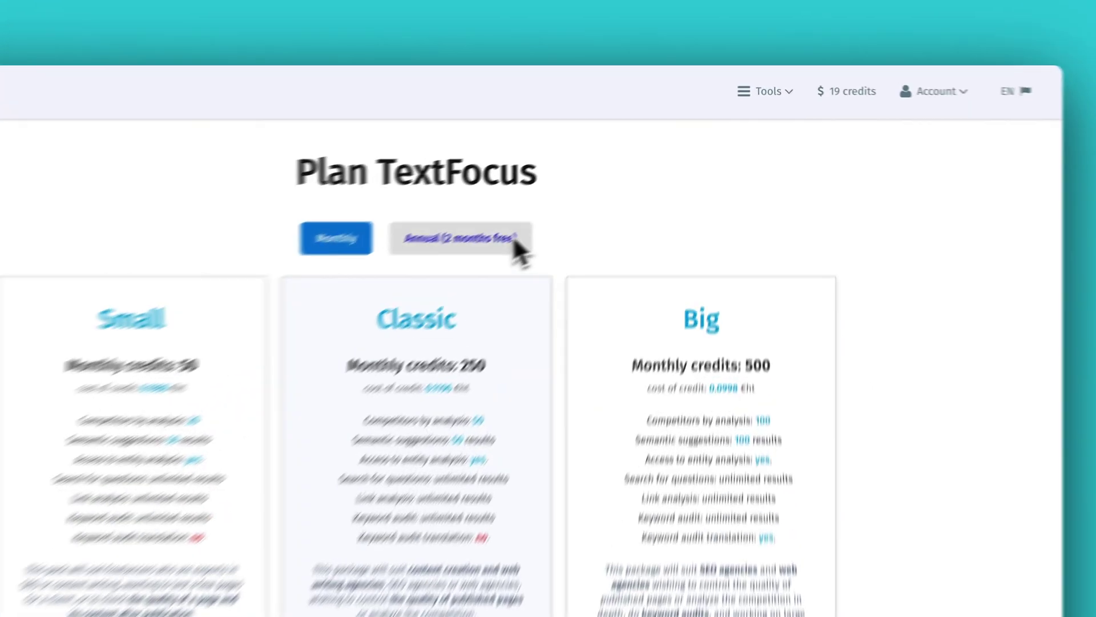
# View plan prices with 'Annual (2 months free)' billing, then switch back to Monthly.
pyautogui.click(588, 174)
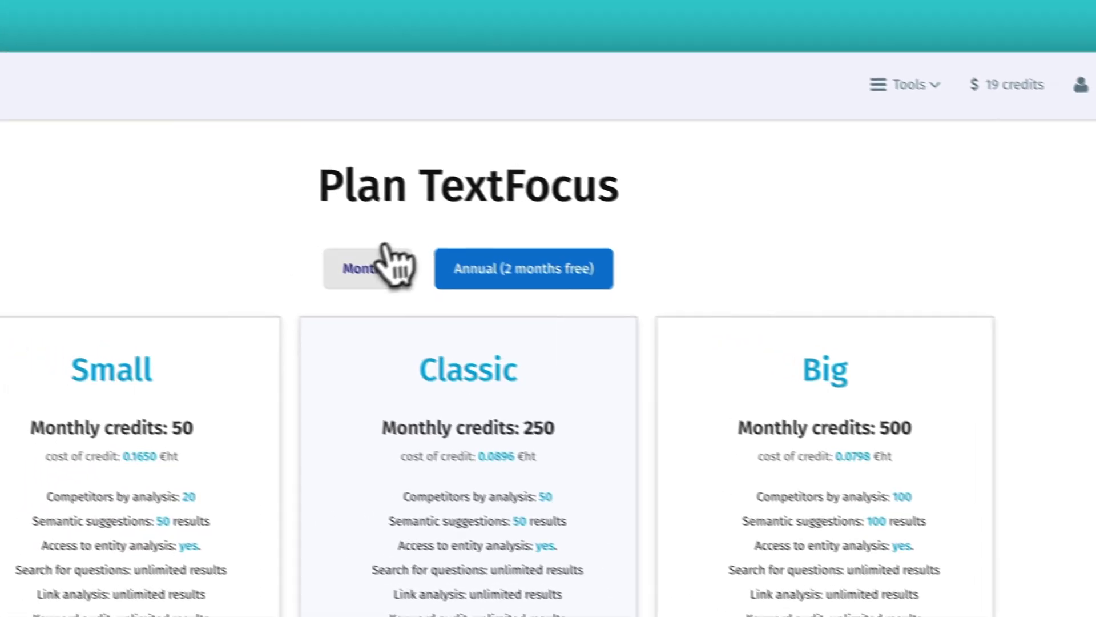
pyautogui.click(119, 188)
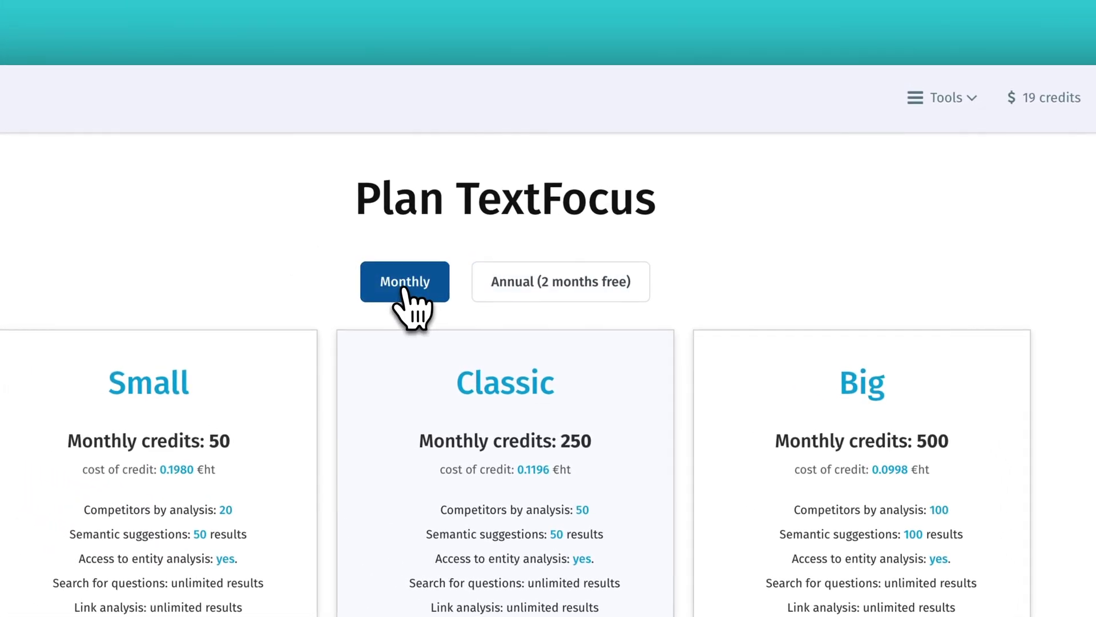